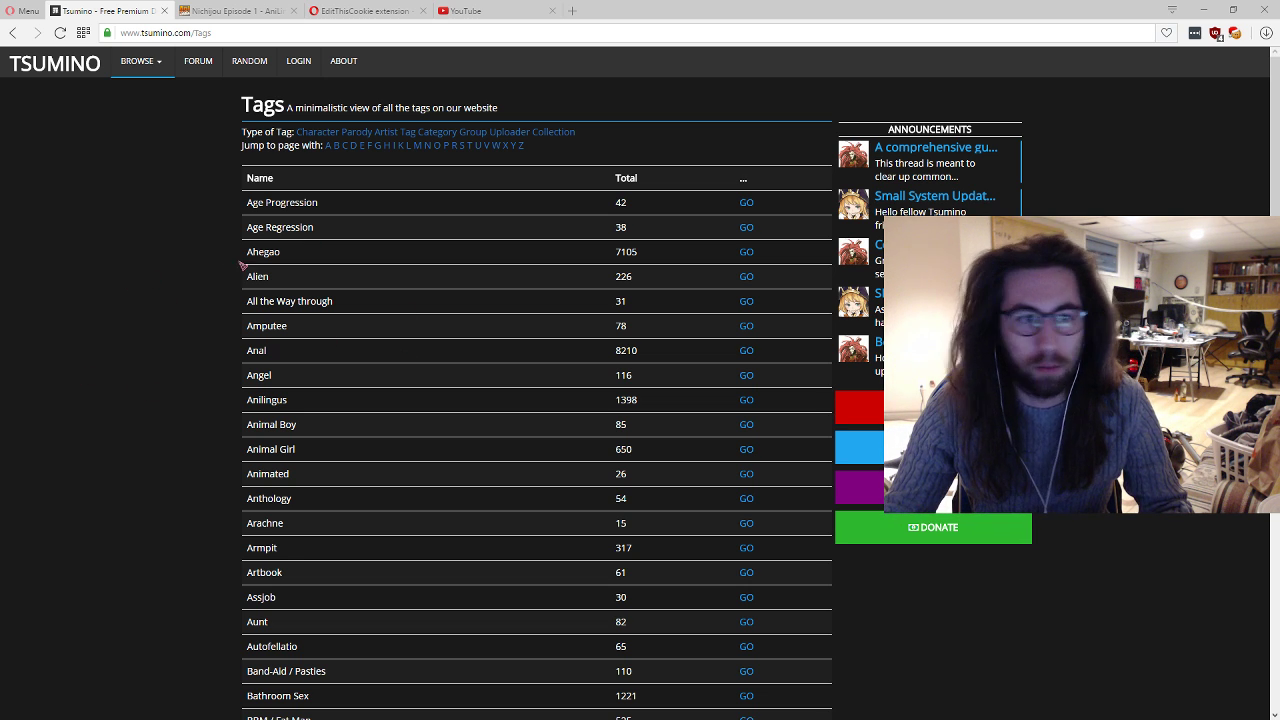
Step: Switch to the YouTube home page and look through its sidebar
left_click(490, 12)
left_click_drag(231, 234, 383, 486)
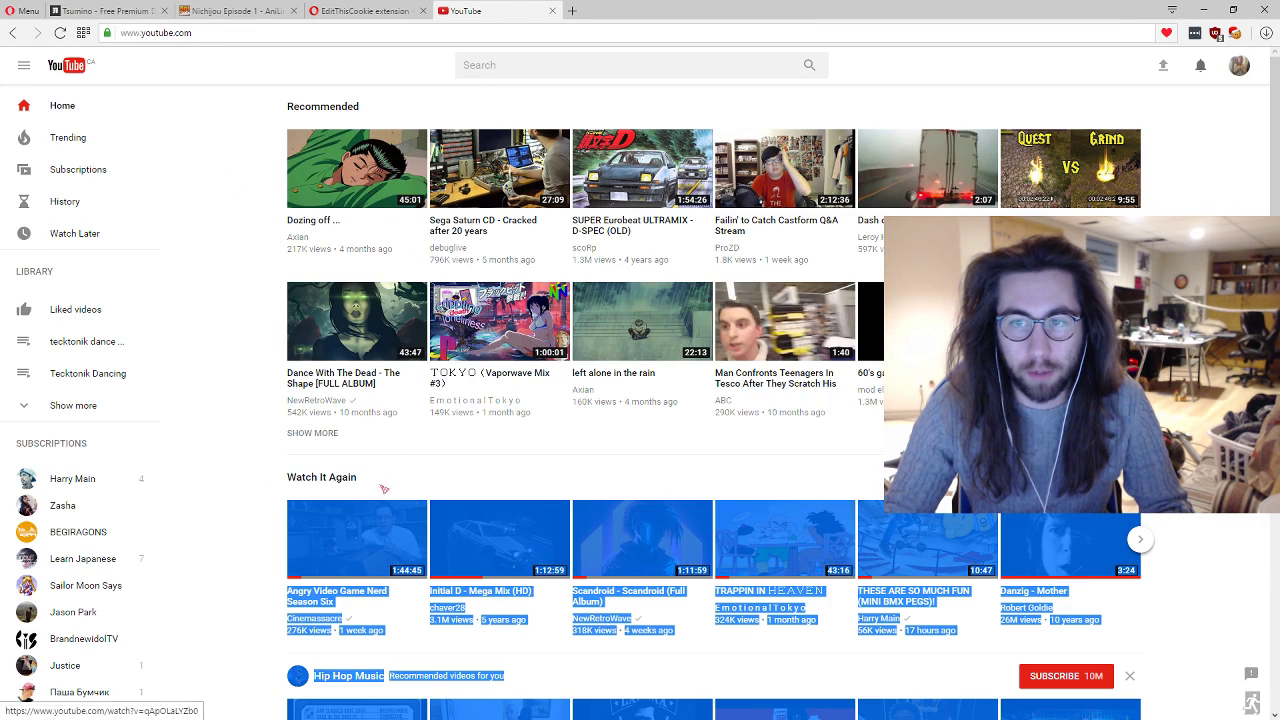
left_click(229, 200)
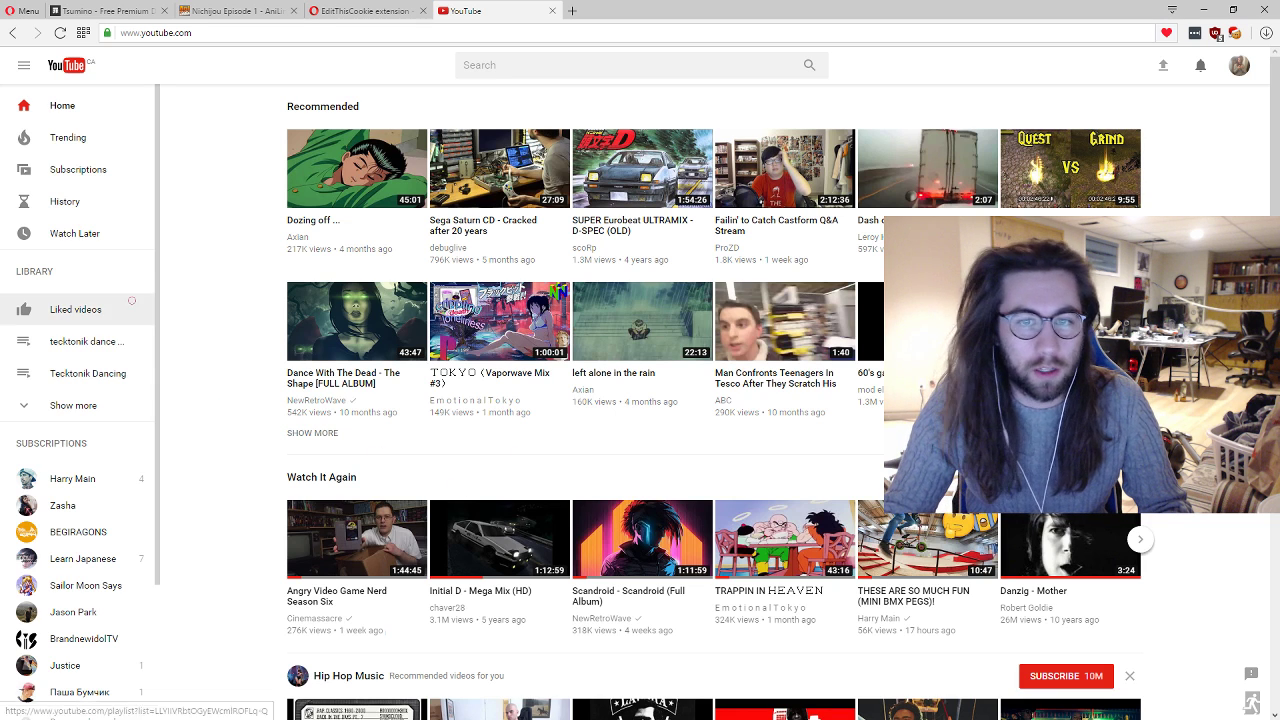
scroll(60, 305, "down", 3)
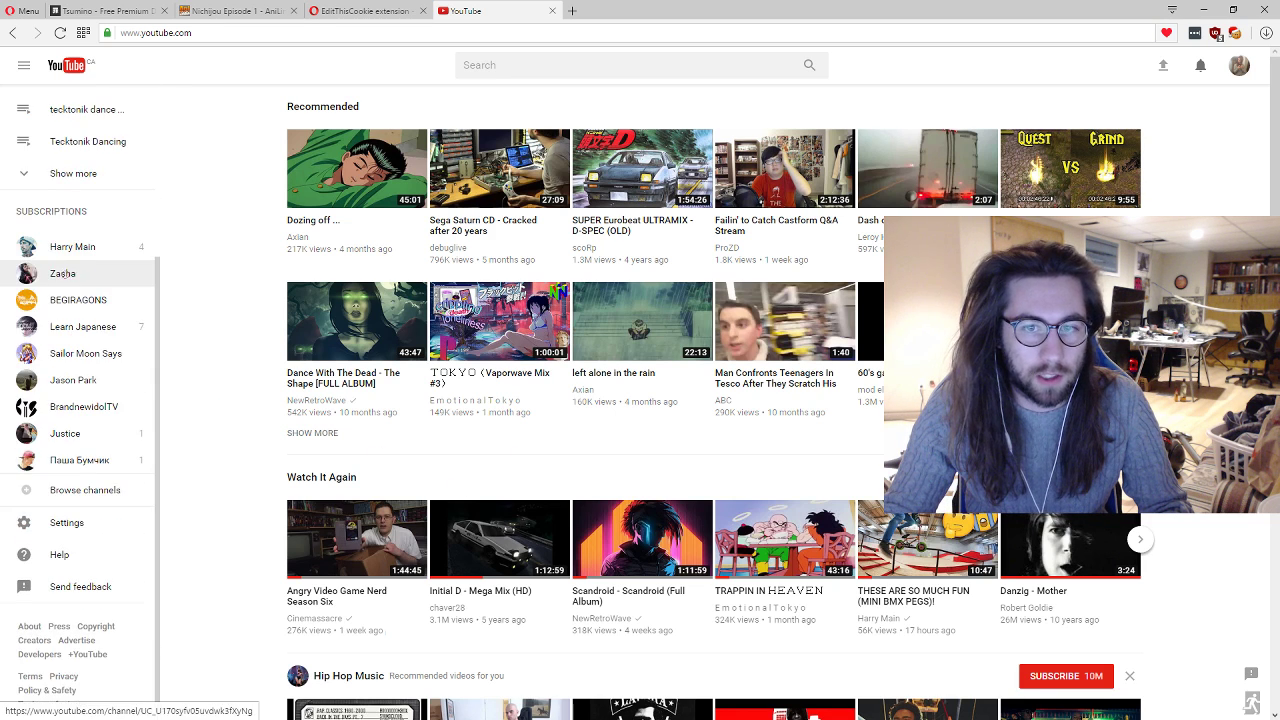
scroll(80, 250, "up", 3)
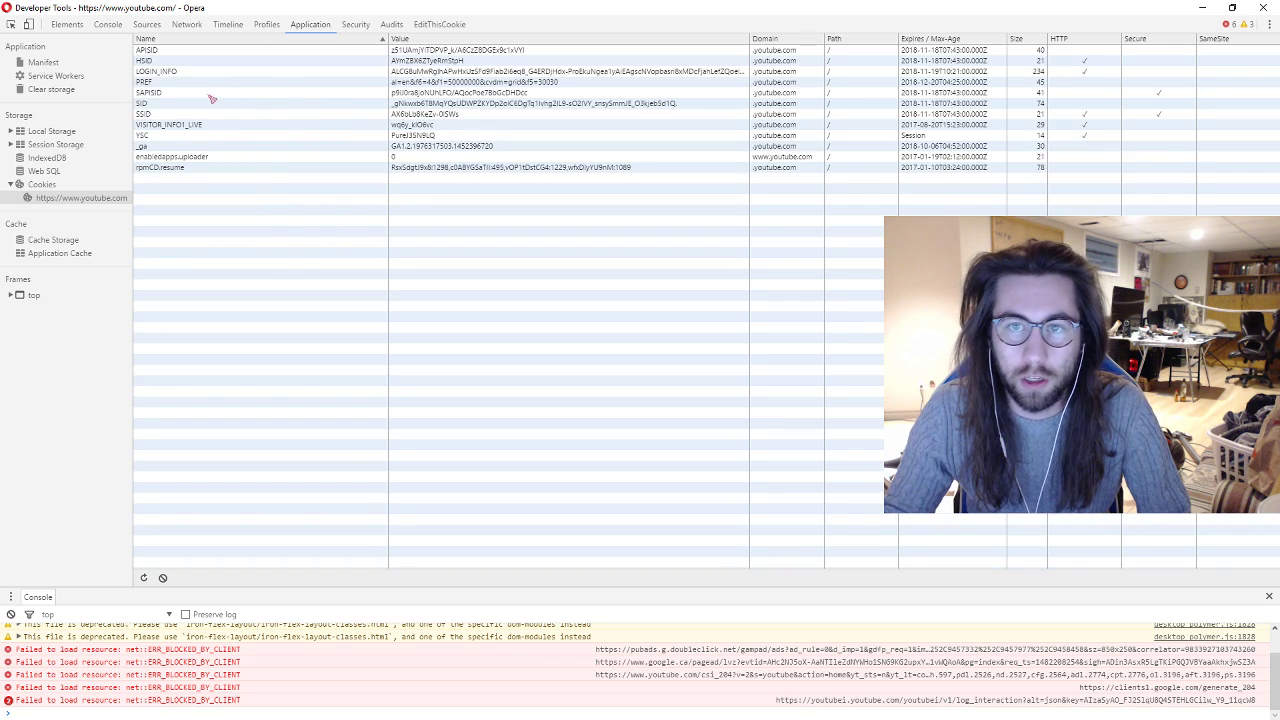
Step: Copy the value of YouTube's PREF cookie in the developer tools and close them
left_click(256, 84)
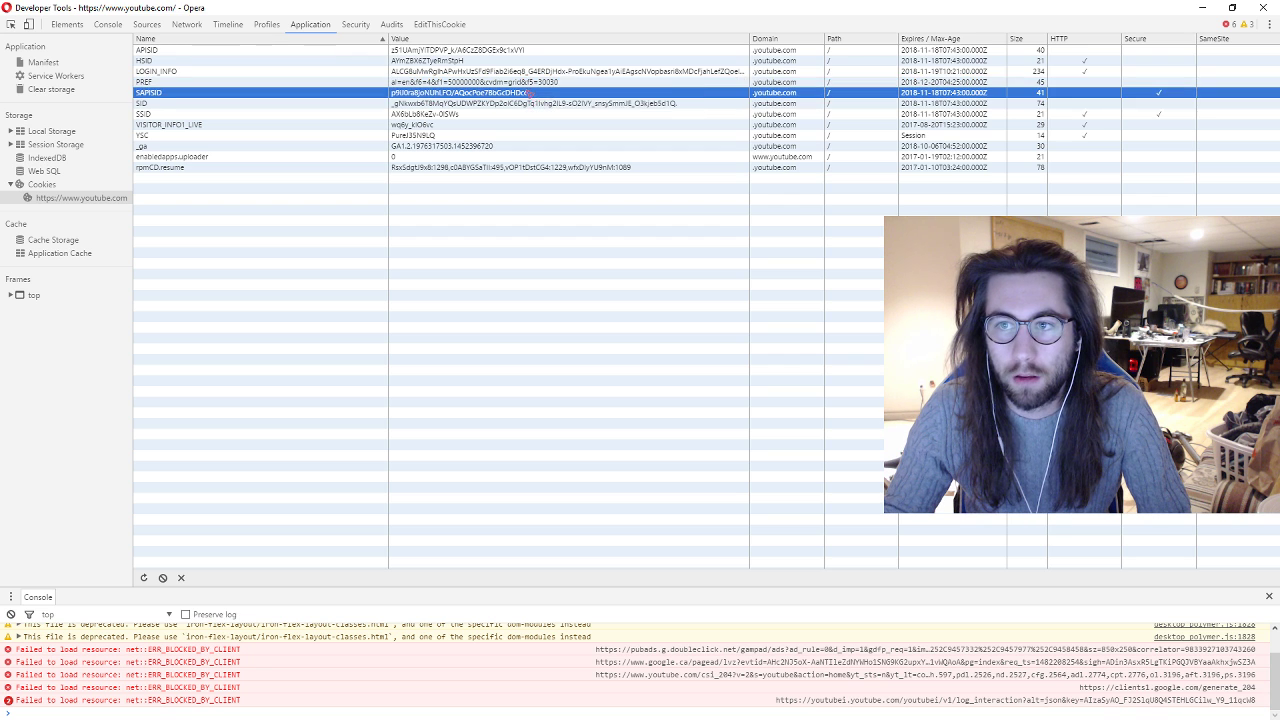
right_click(519, 87)
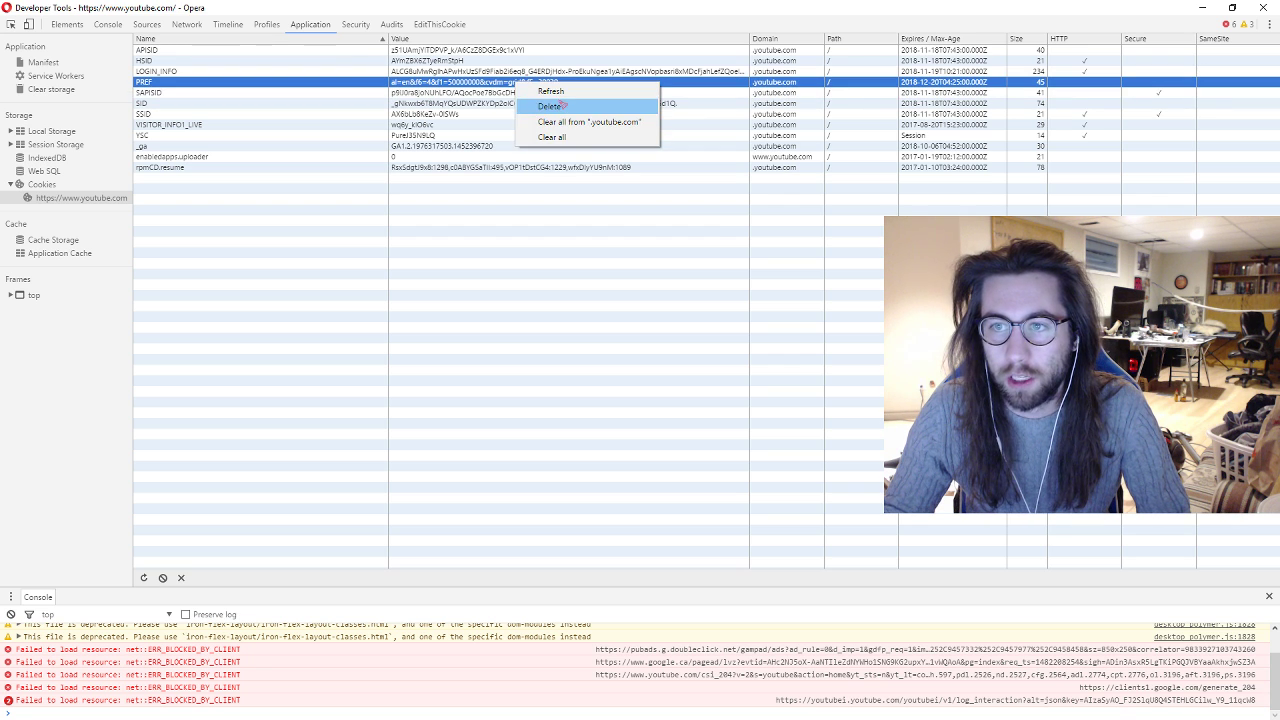
left_click(437, 87)
right_click(437, 85)
left_click(435, 86)
right_click(437, 88)
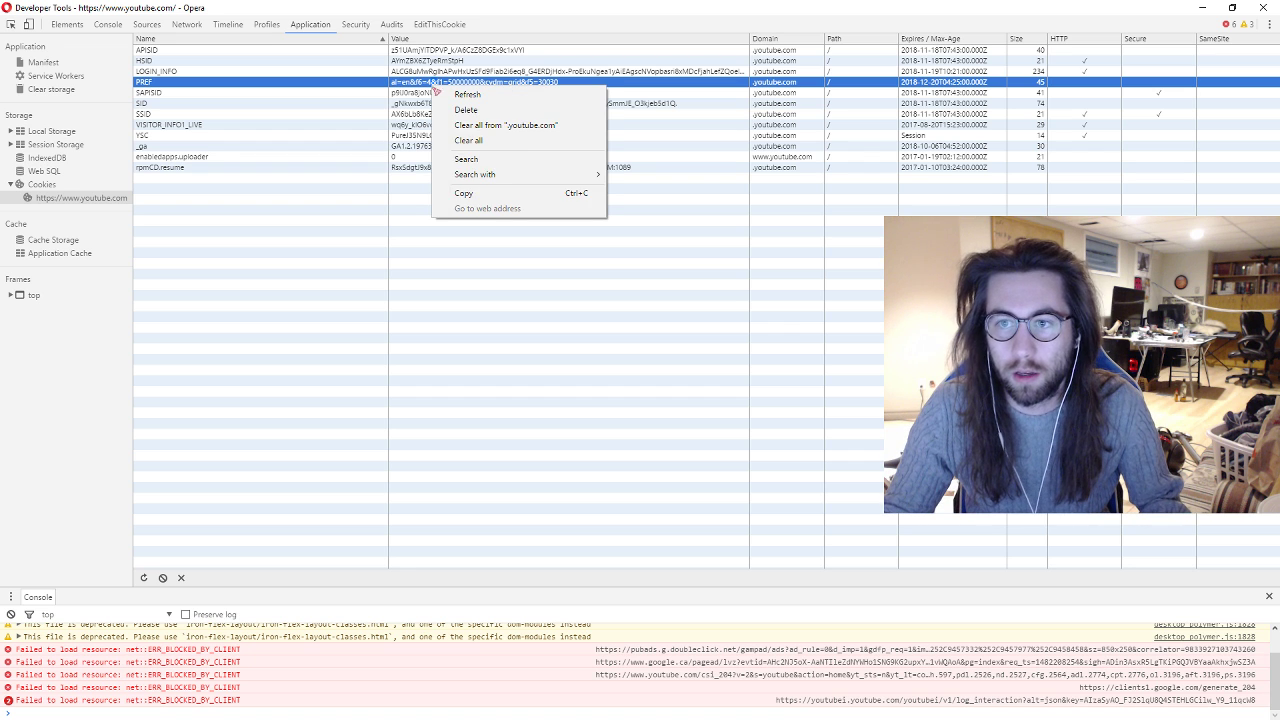
left_click(497, 195)
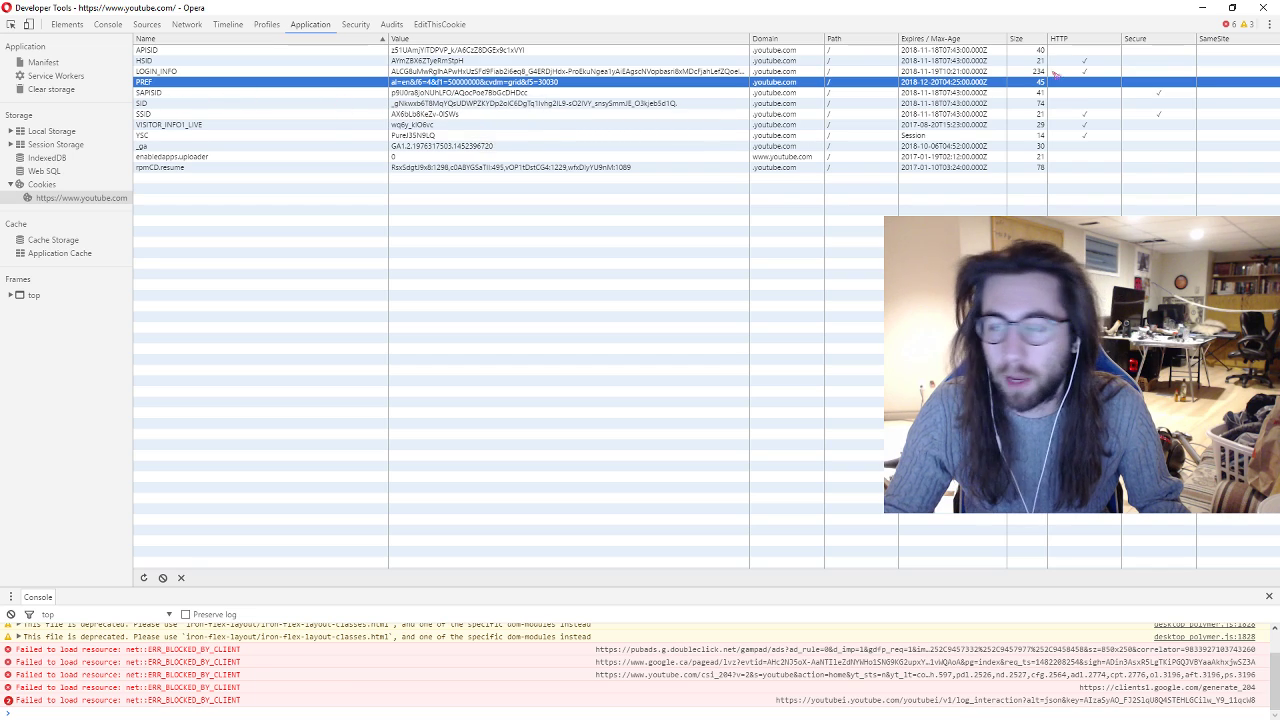
left_click(1263, 7)
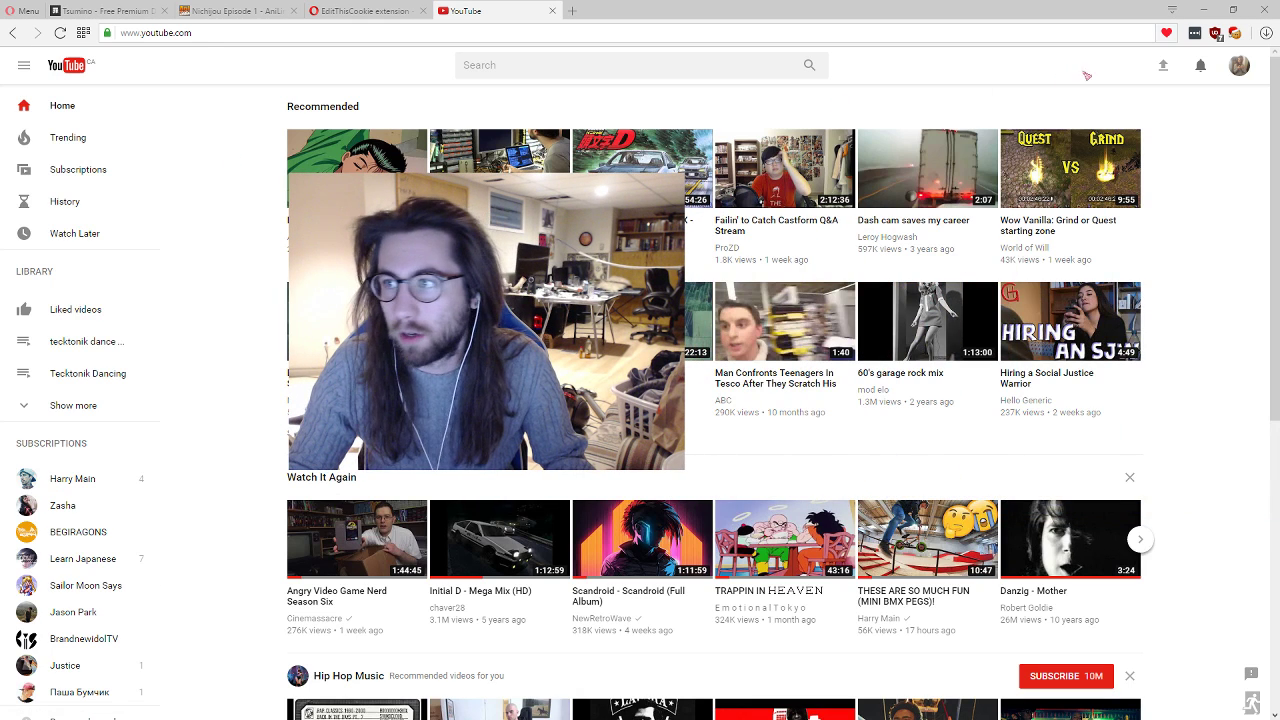
Step: Look at YouTube's cookies in EditThisCookie and at the extension's Opera add-ons page, and return to YouTube
left_click(1235, 33)
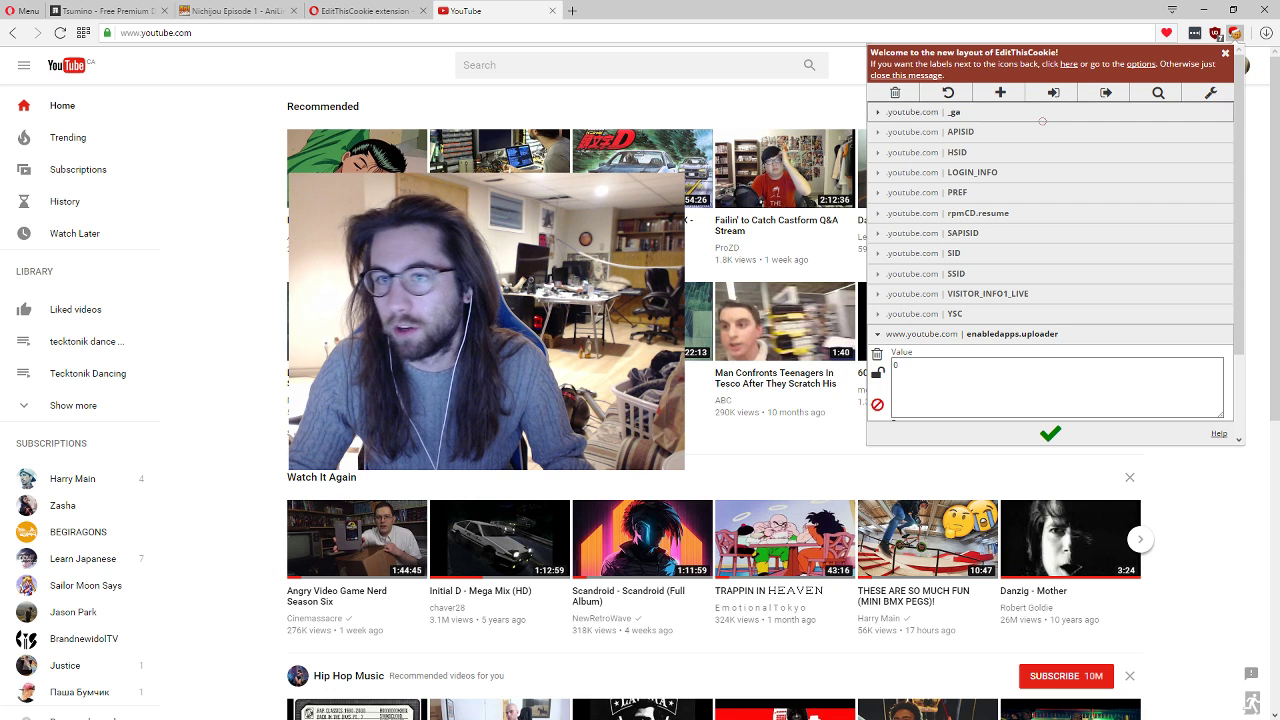
left_click(371, 13)
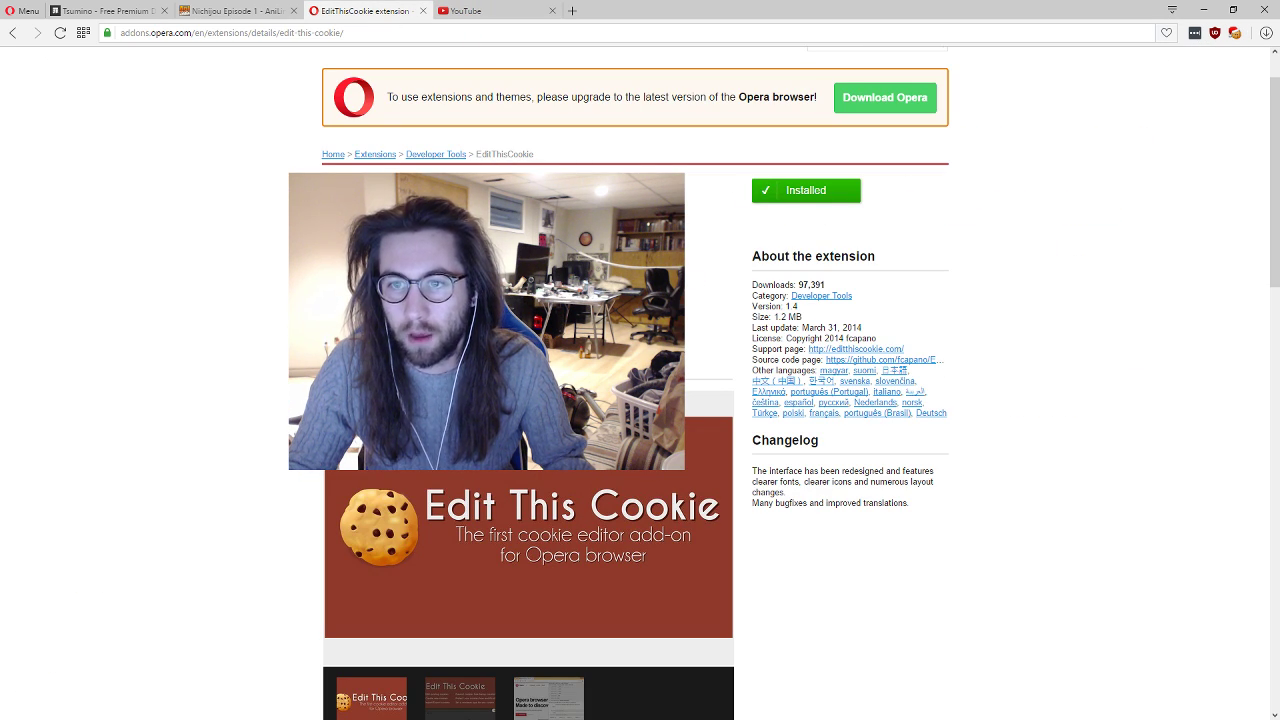
double_click(415, 190)
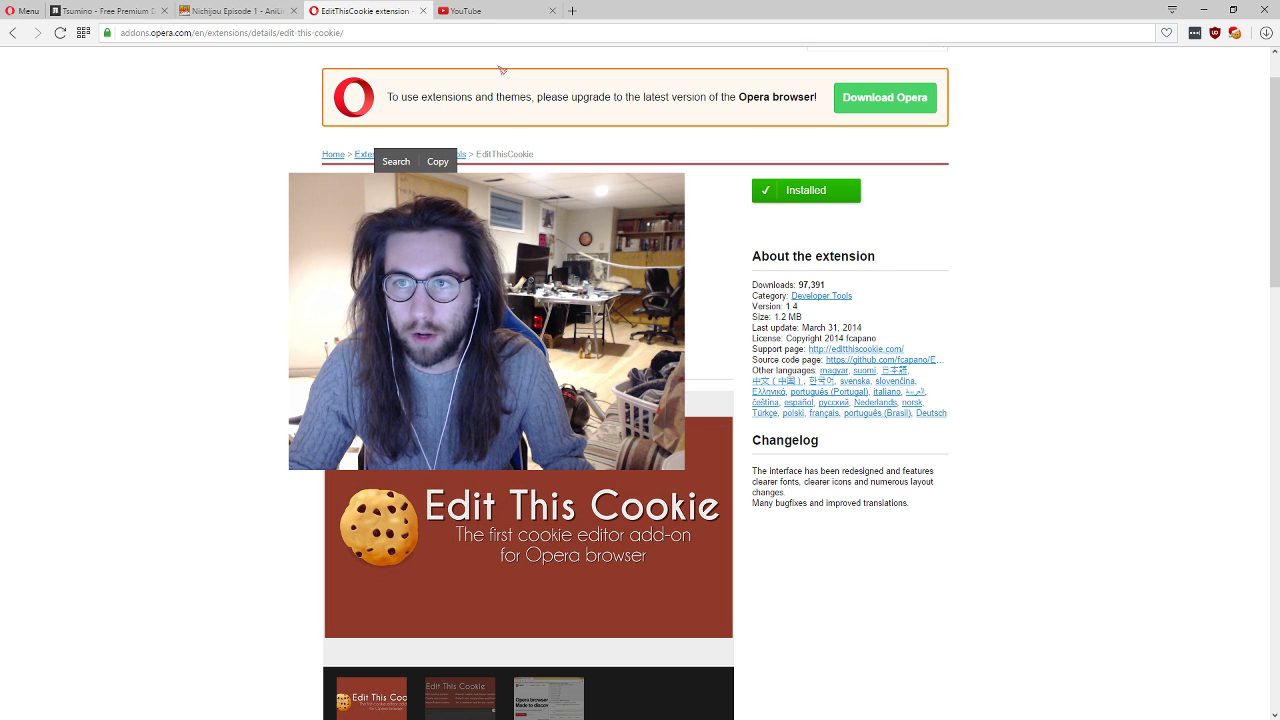
left_click(480, 14)
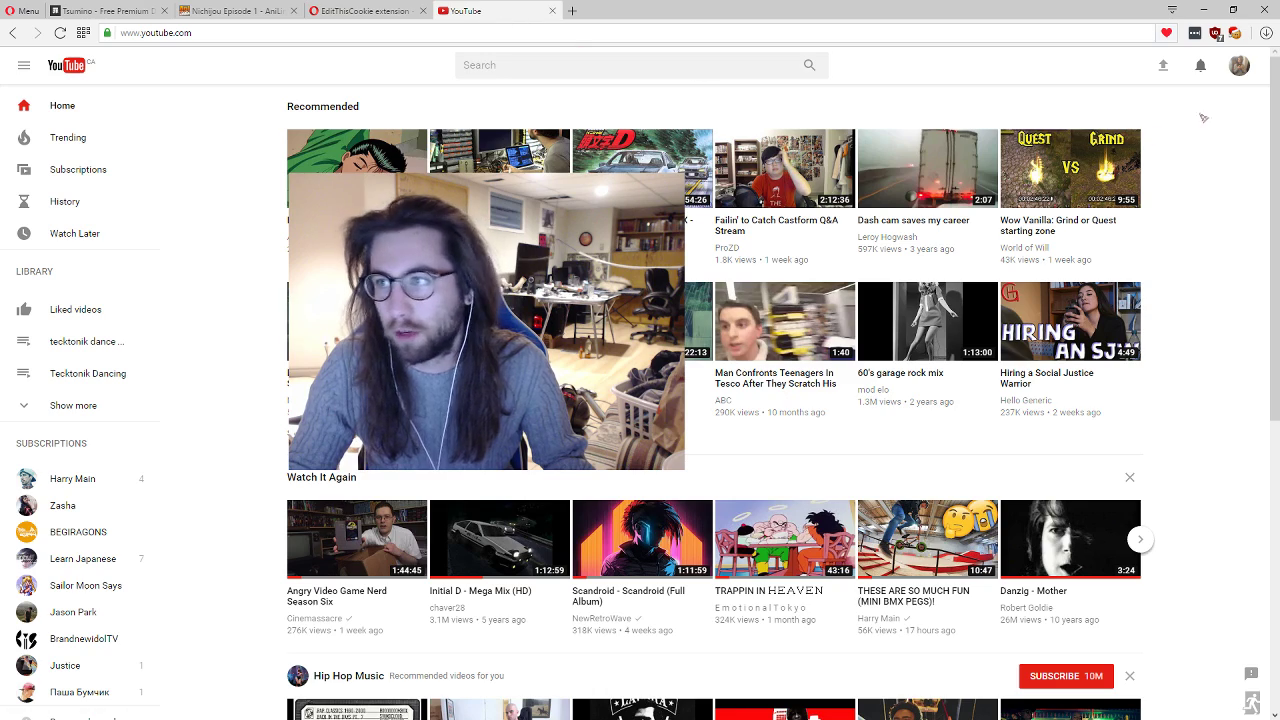
Step: Set f6 to 10 in YouTube's PREF cookie with EditThisCookie, save the cookie and reload the page
left_click(1236, 33)
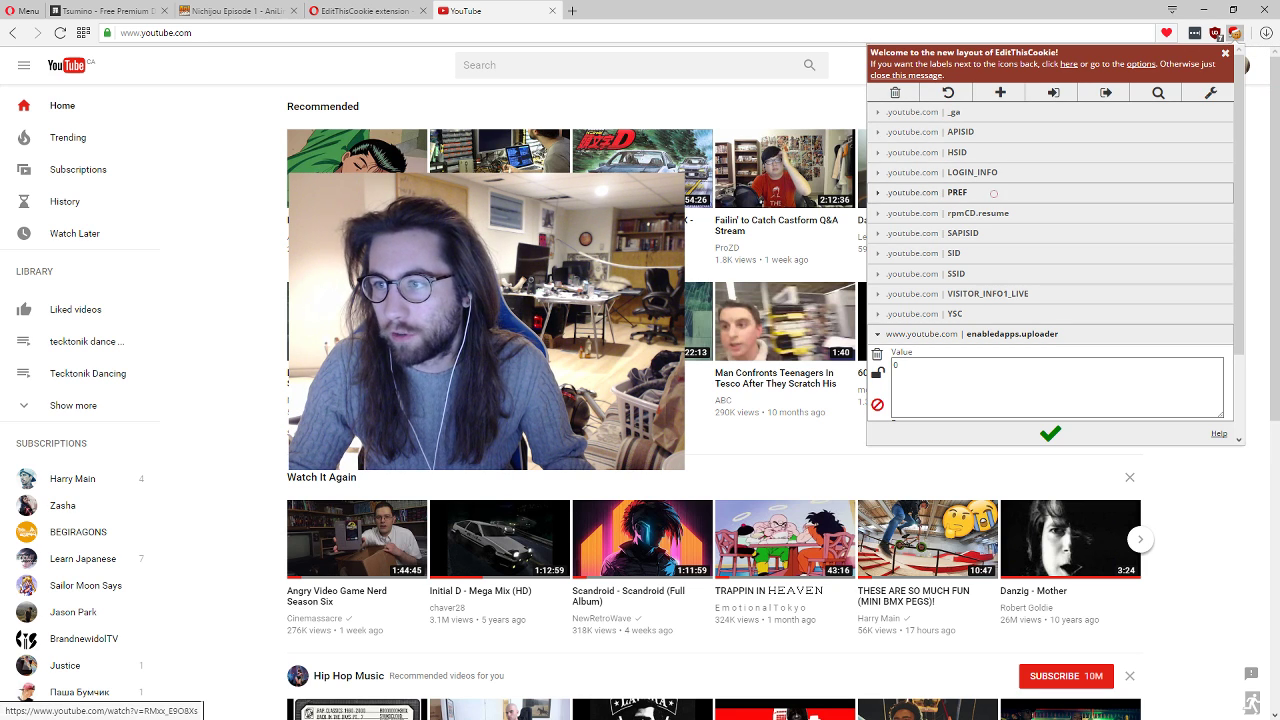
left_click(877, 192)
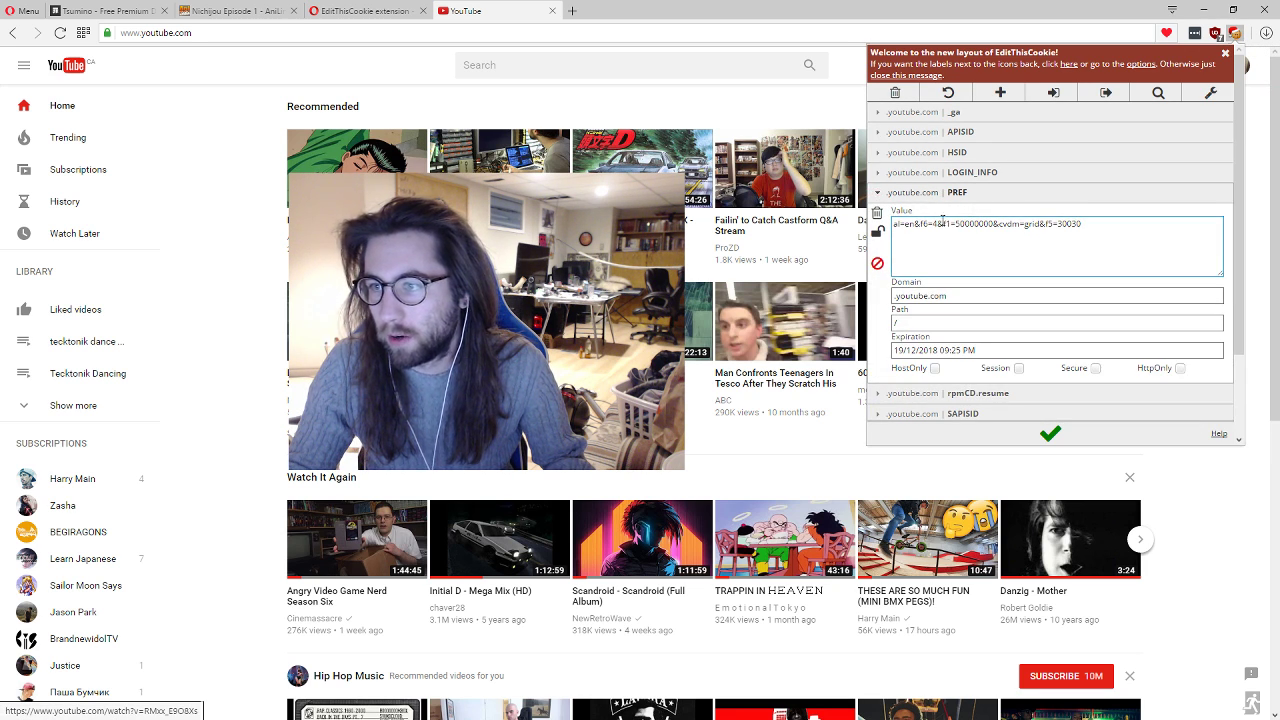
left_click(941, 221)
key("BackSpace")
type("10")
left_click(1050, 434)
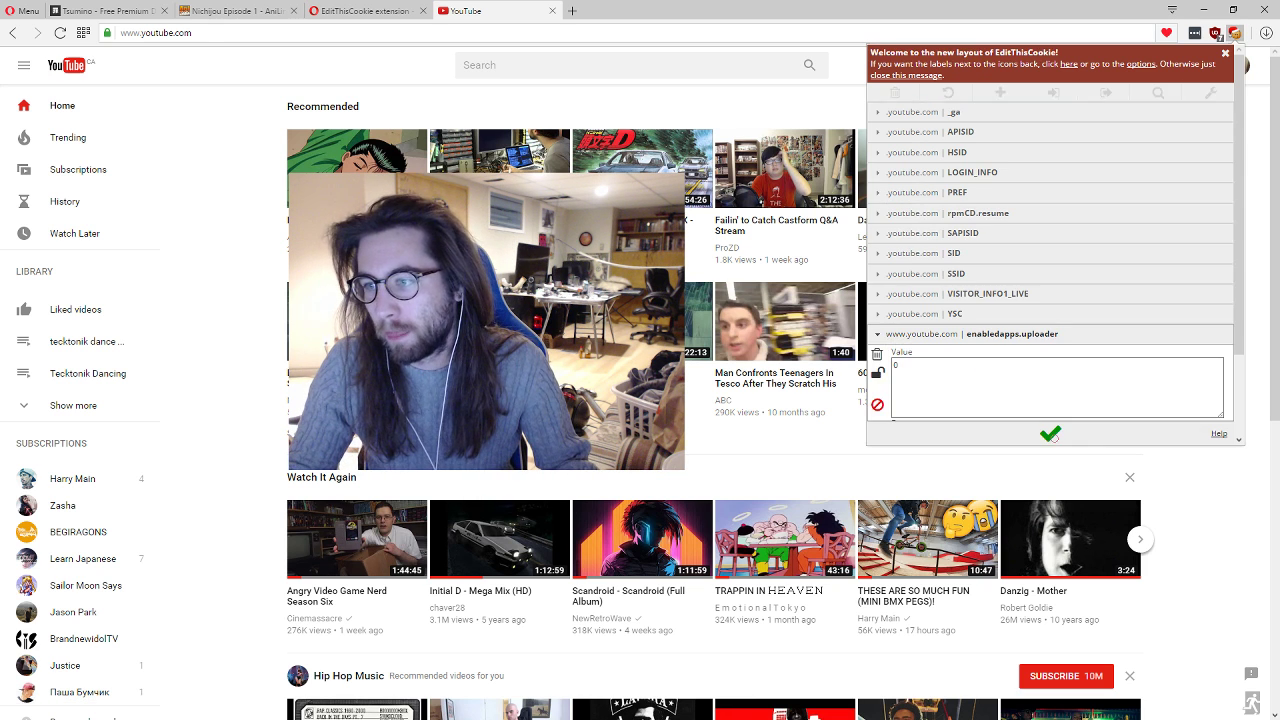
left_click(1051, 434)
left_click(244, 201)
key("F5")
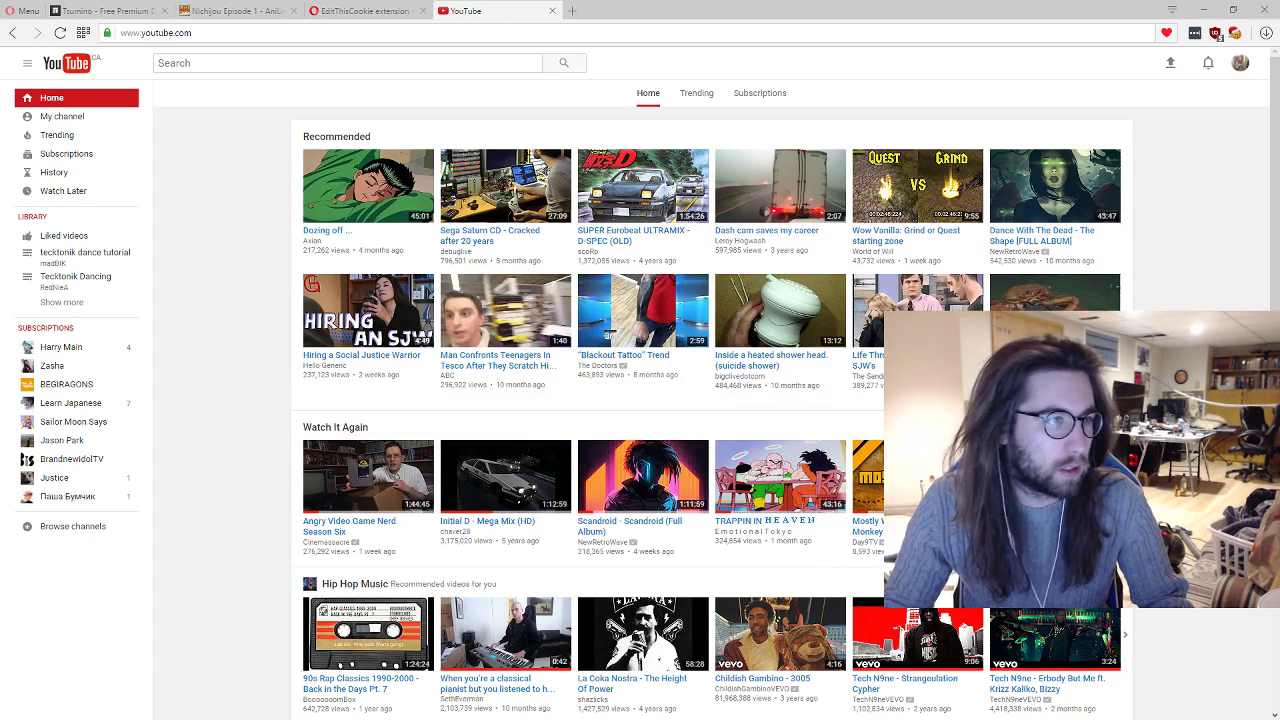
Step: Set f6 to 4 in YouTube's PREF cookie with EditThisCookie, save the cookie and reload the page
left_click(1235, 33)
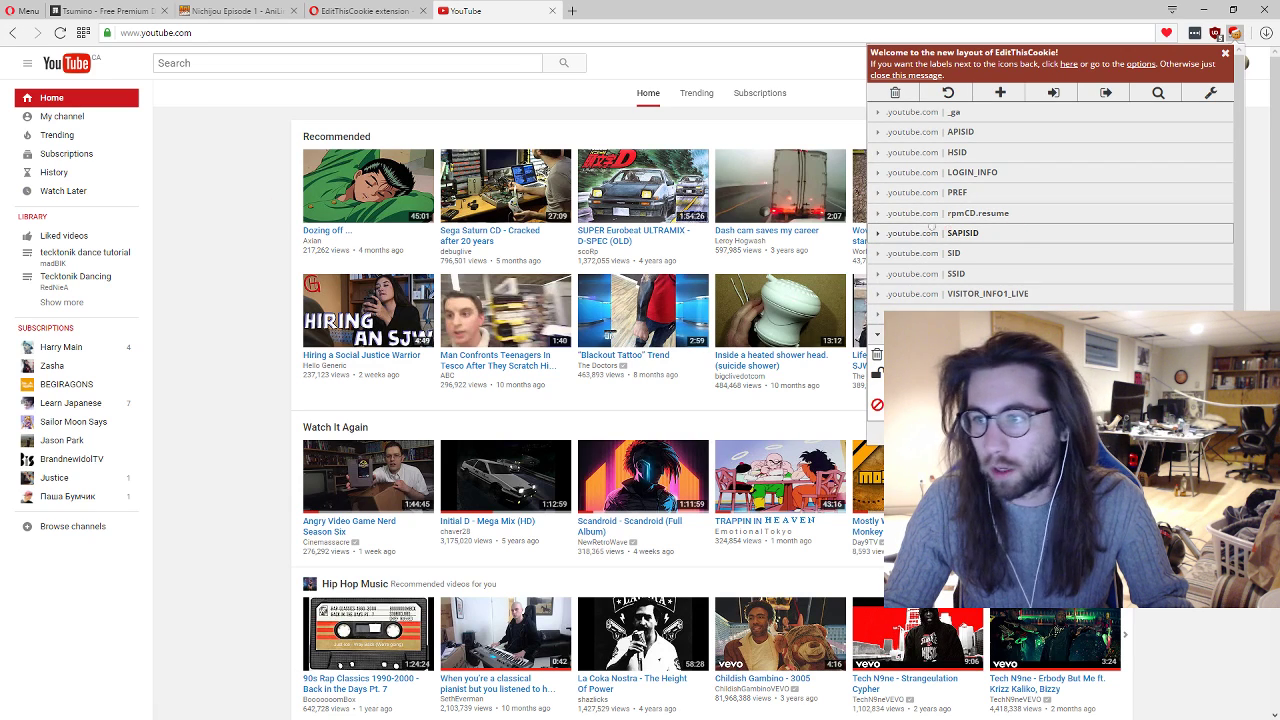
left_click(968, 192)
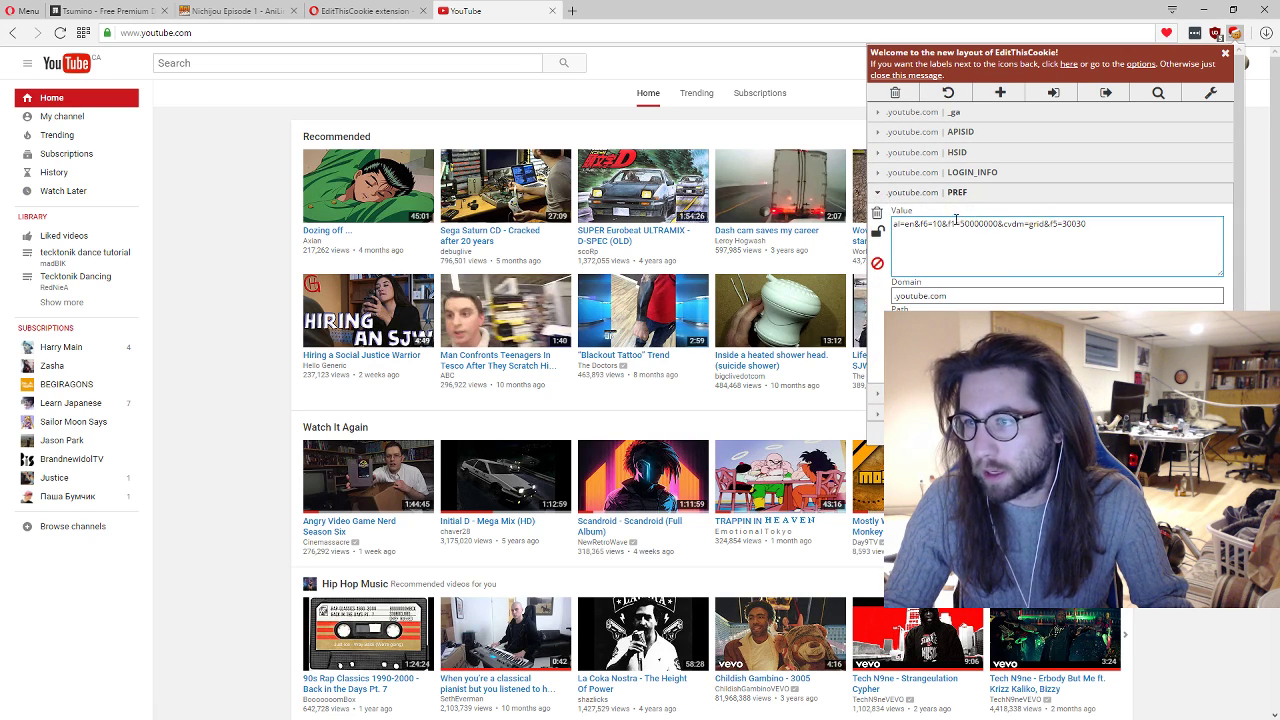
left_click(943, 223)
key("BackSpace")
key("BackSpace")
type("4")
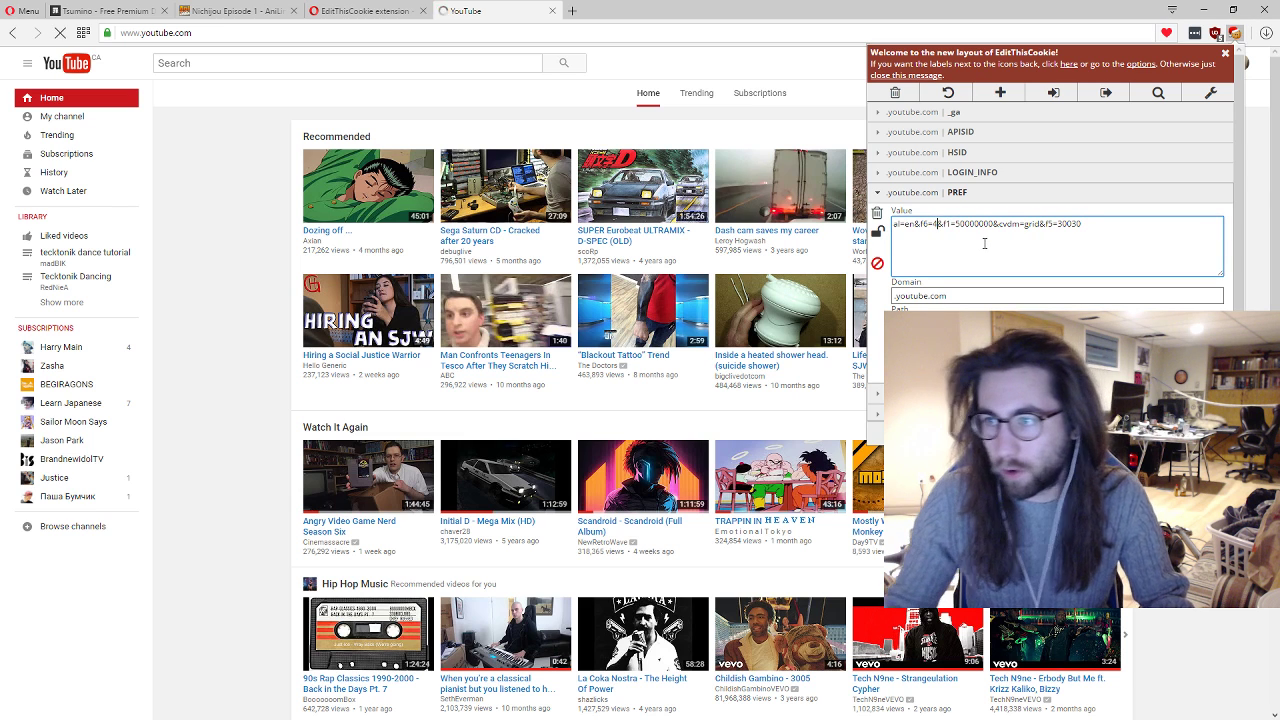
left_click(1050, 433)
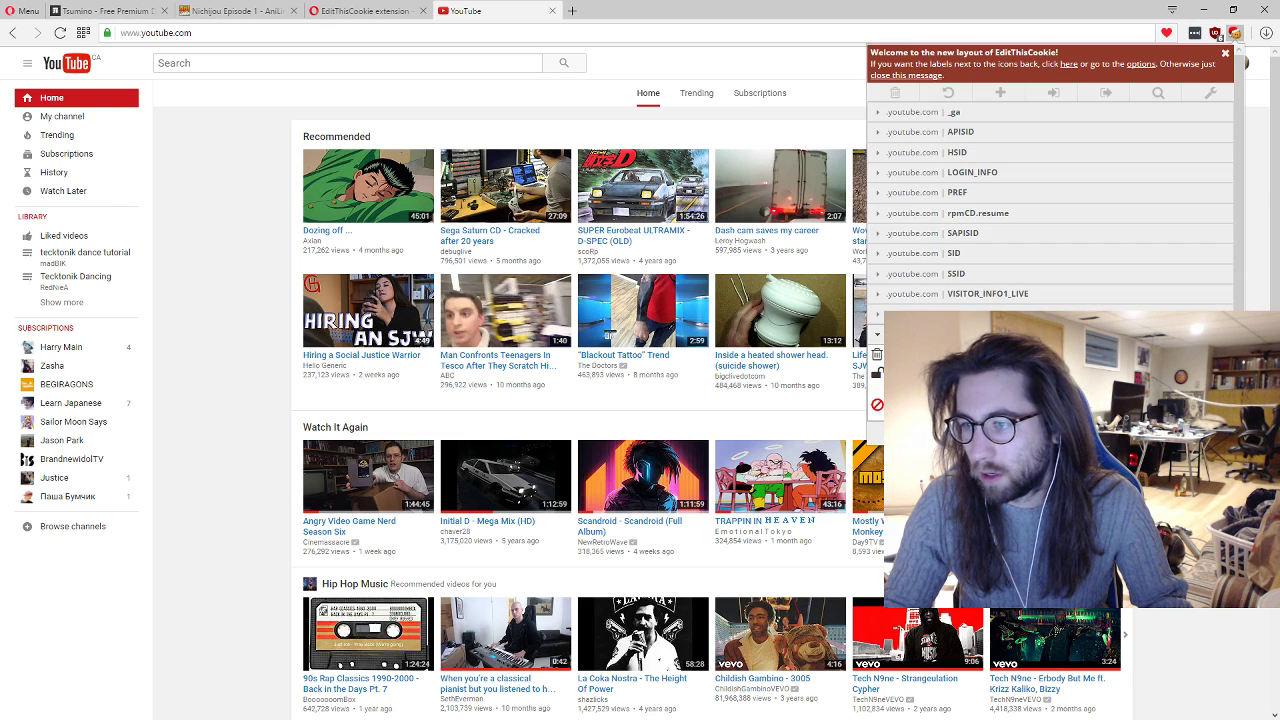
left_click(196, 169)
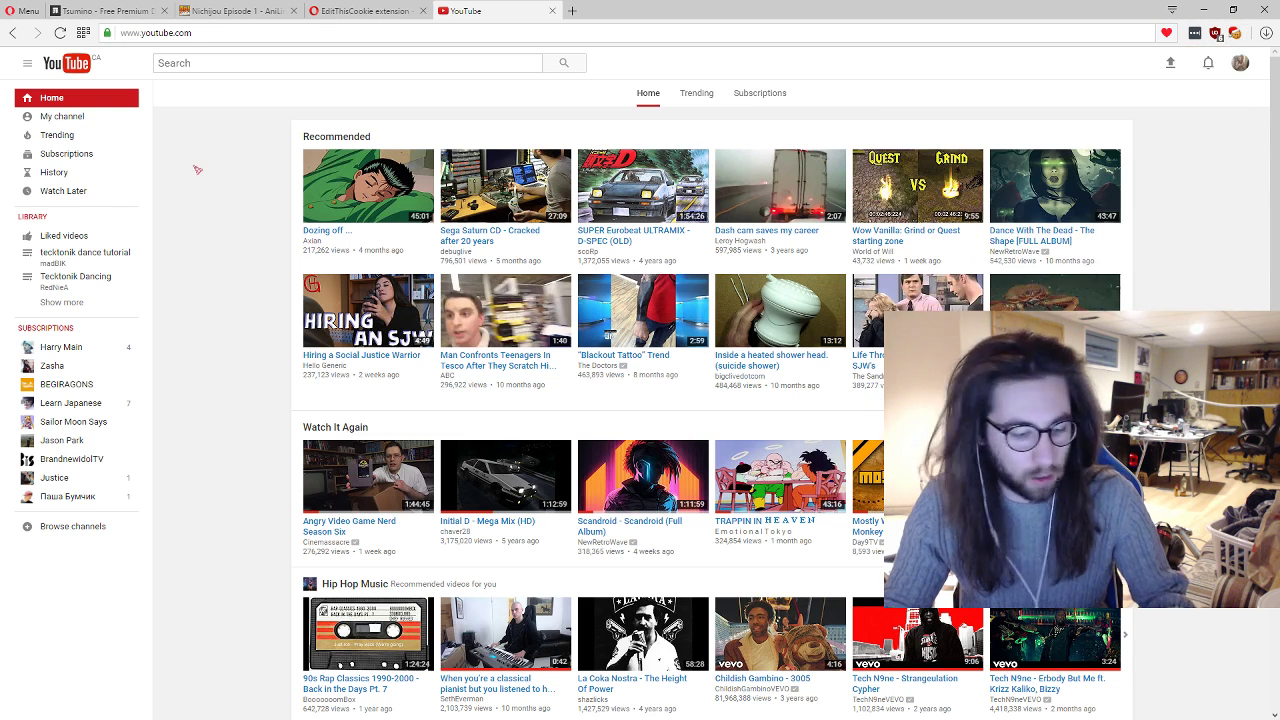
key("F5")
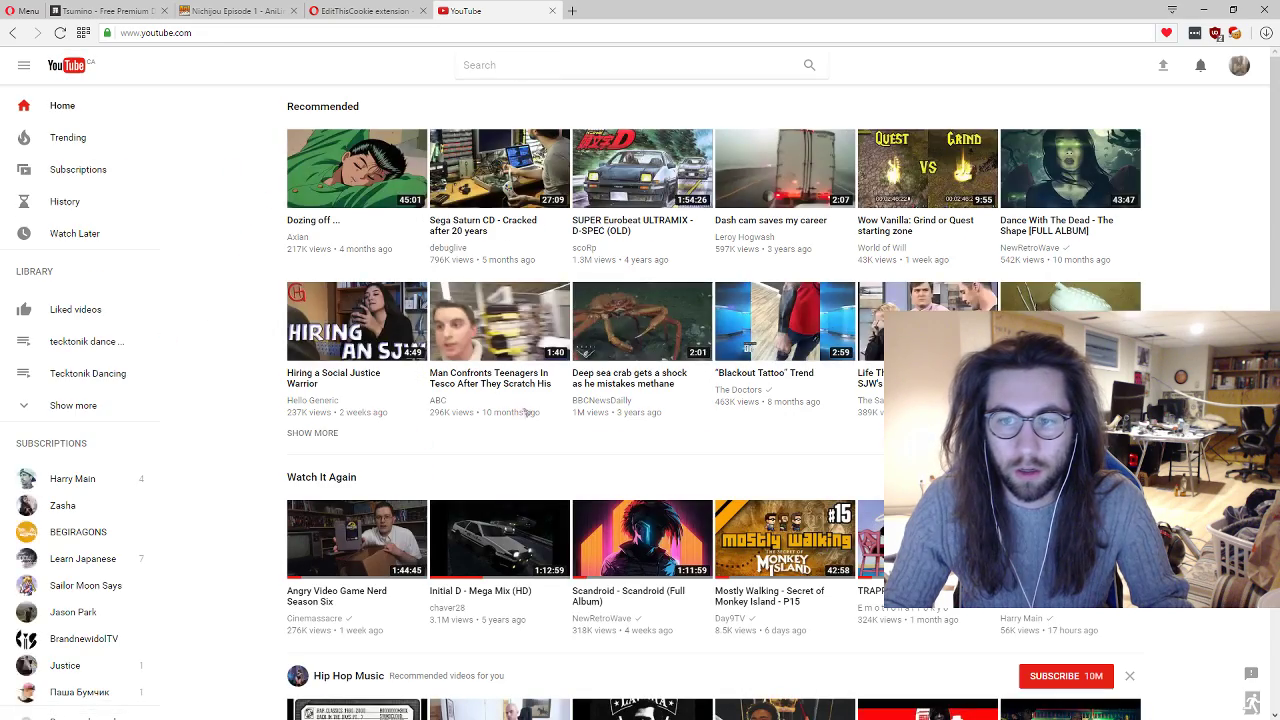
scroll(496, 332, "down", 2)
scroll(495, 332, "down", 3)
scroll(495, 332, "up", 5)
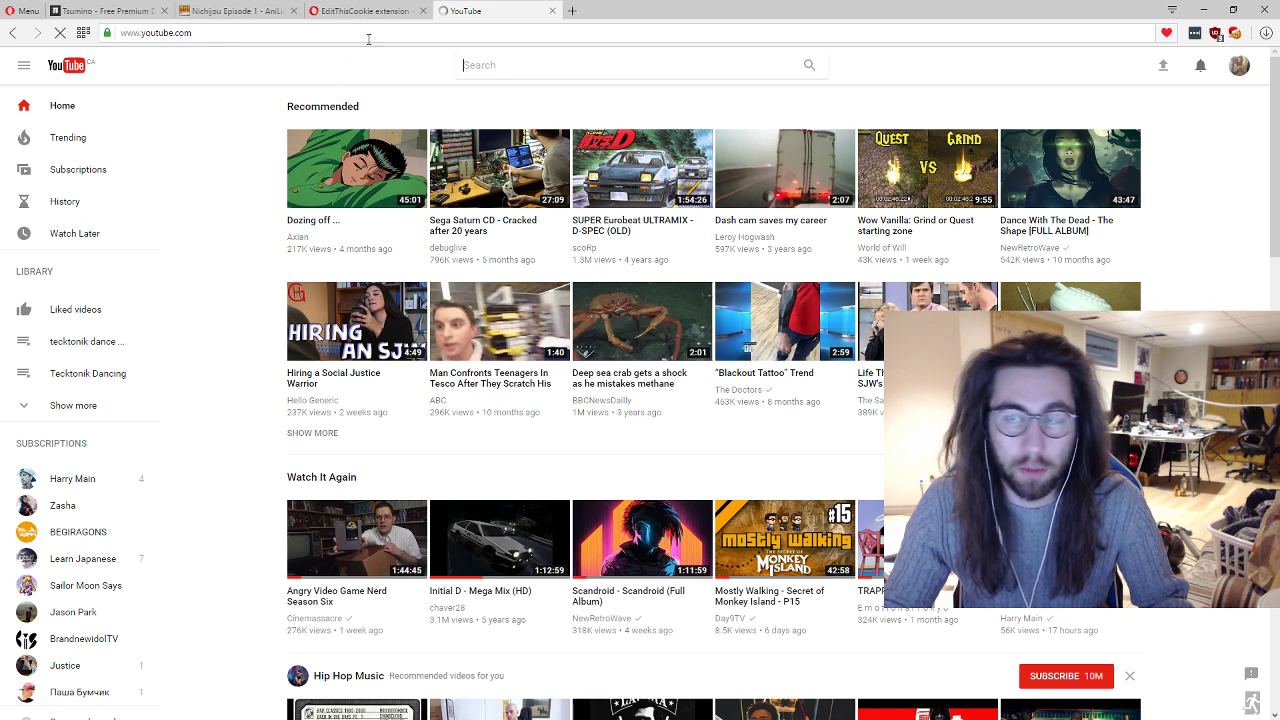
left_click(463, 65)
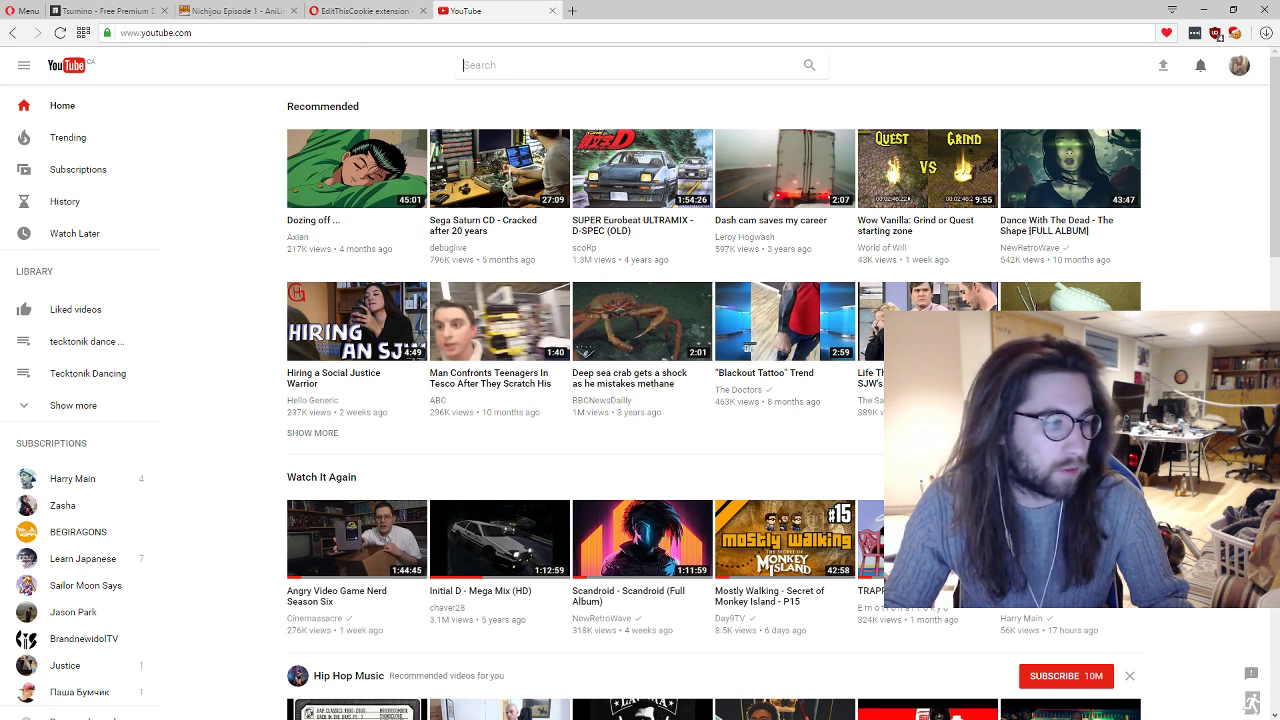
Step: Switch to Notepad and copy the entire script line that inserts the ytd-debug-menu into "extra-buttons"
key("alt+Tab")
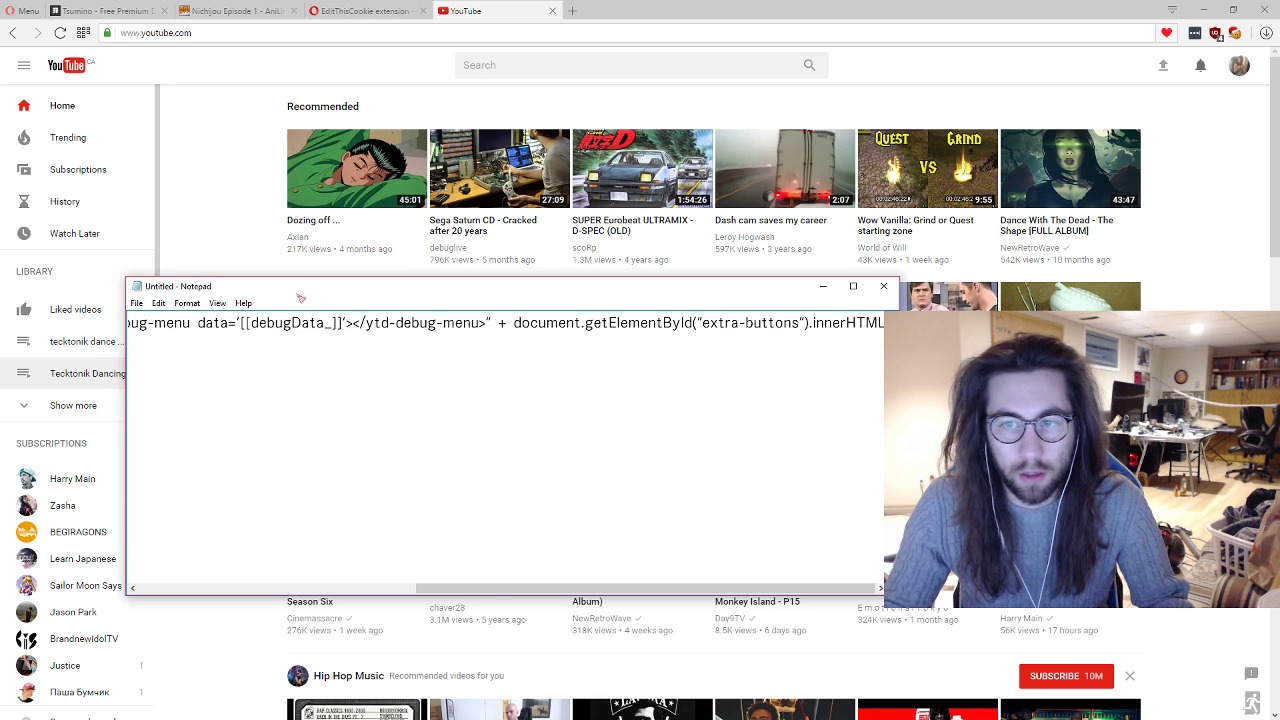
left_click_drag(306, 294, 391, 318)
key("ctrl+a")
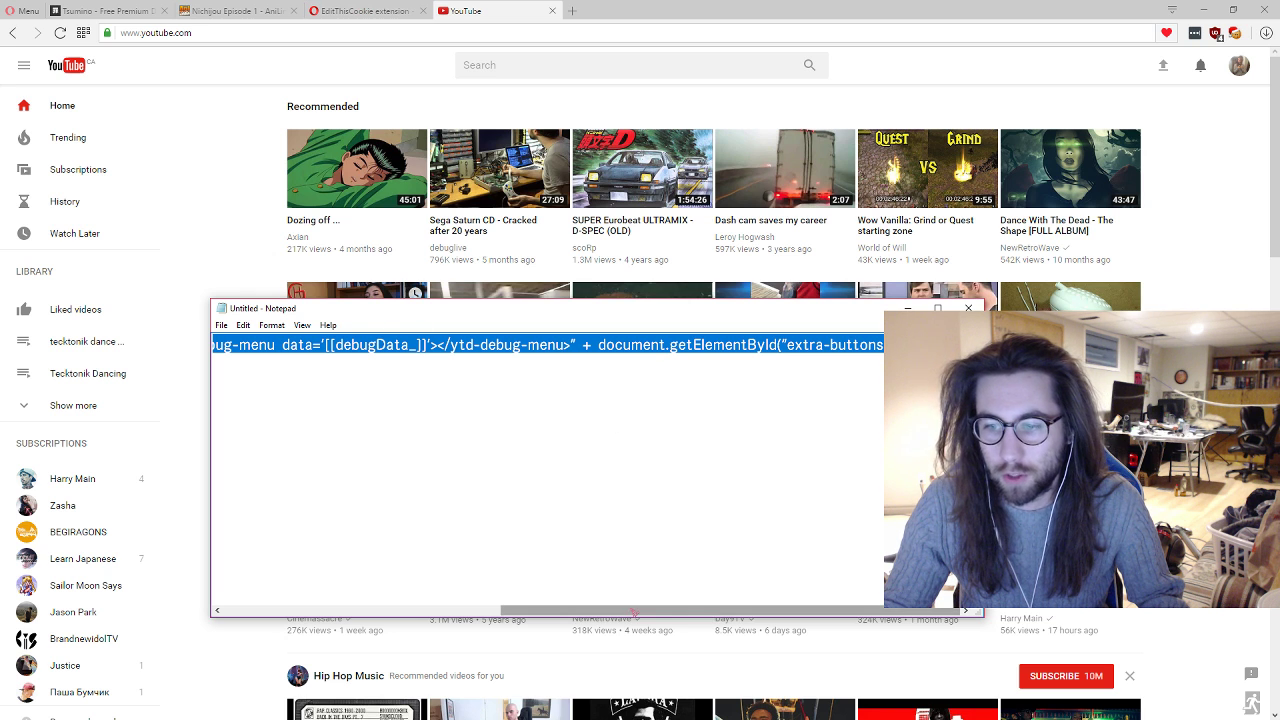
left_click_drag(640, 610, 280, 578)
left_click(300, 413)
key("ctrl+a")
key("ctrl+c")
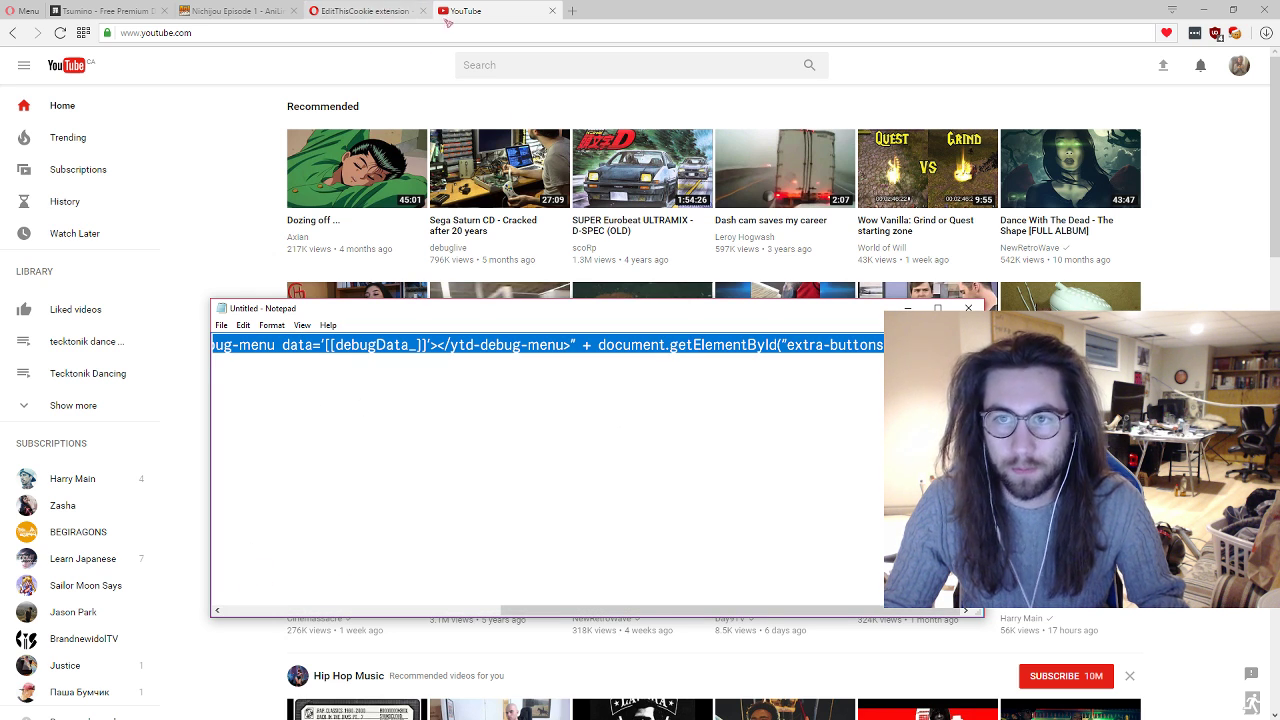
Step: Try to run the copied debug-menu script from YouTube's address bar and go back to YouTube
left_click(252, 141)
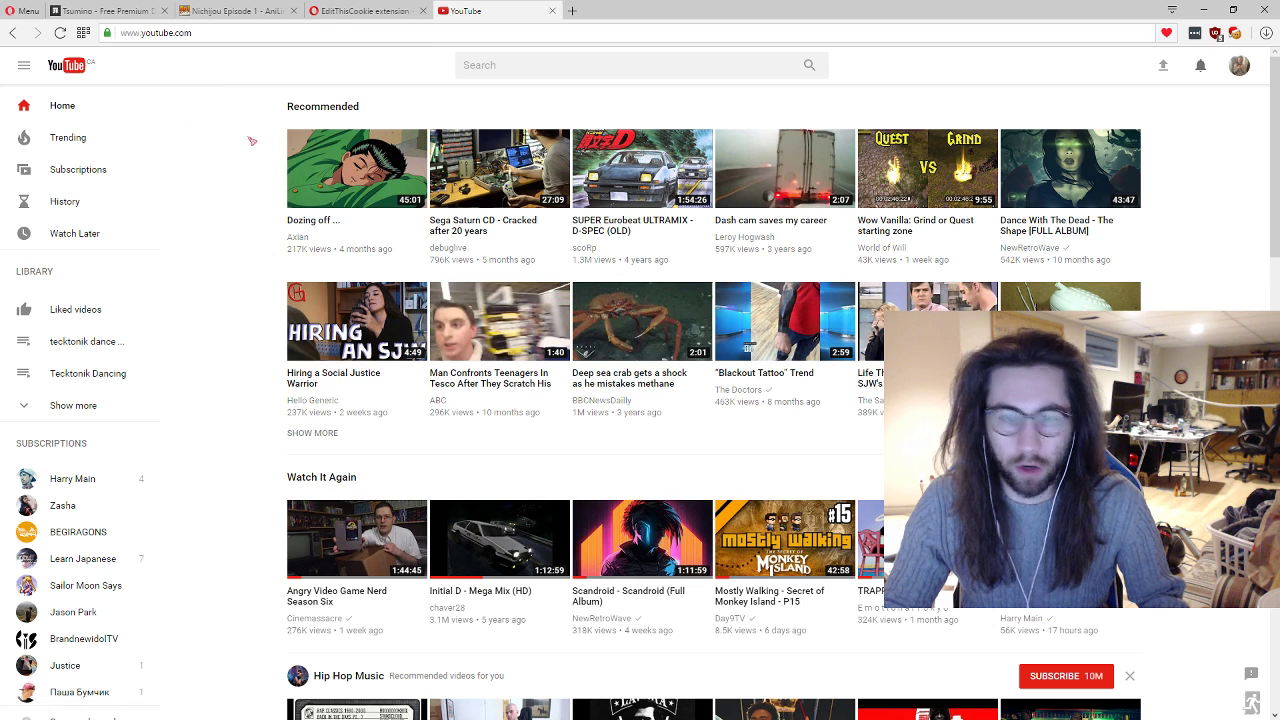
left_click(285, 33)
key("ctrl+v")
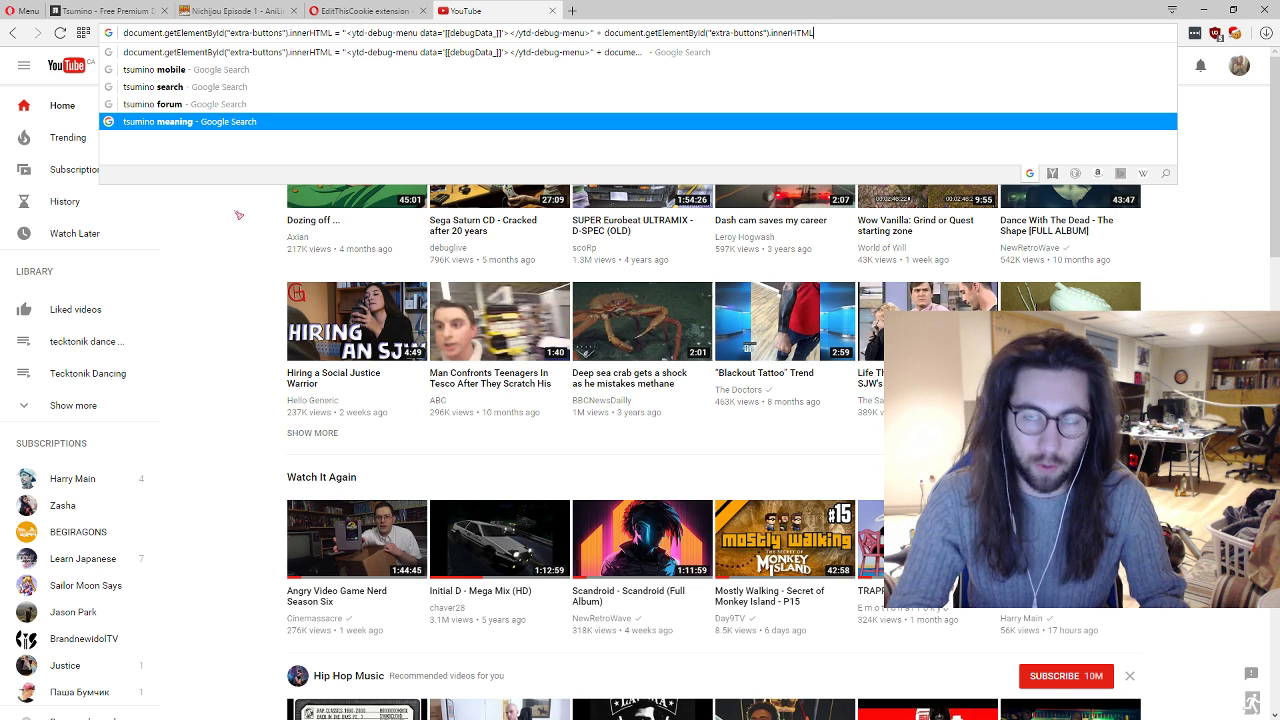
key("Return")
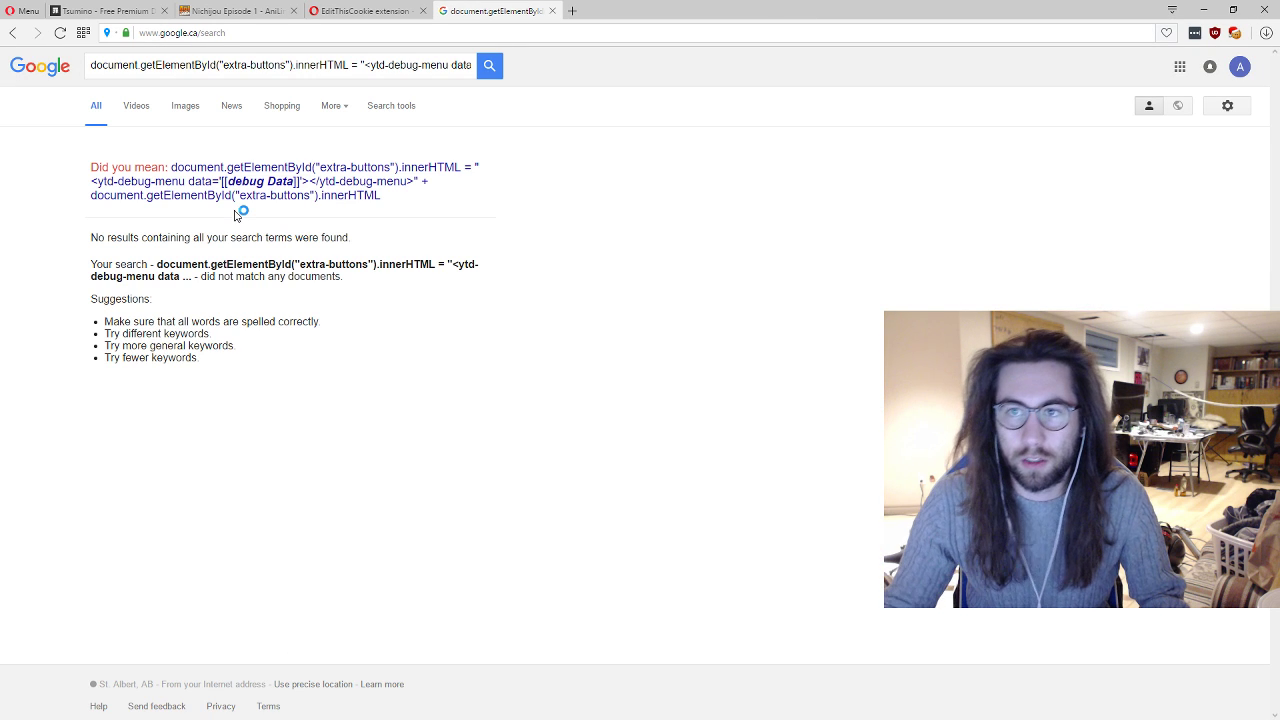
key("alt+Left")
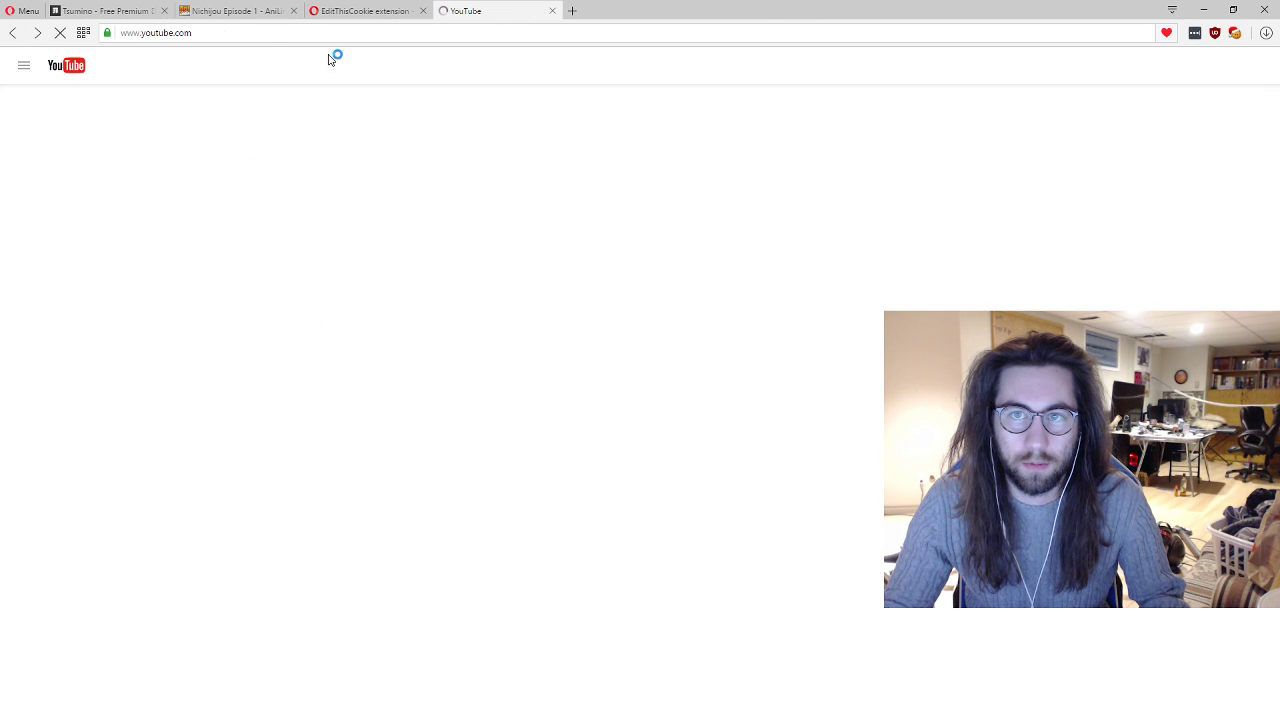
Step: Try to run the copied debug-menu script from the address bar again, with a semicolon added at its end
left_click(290, 32)
key("ctrl+v")
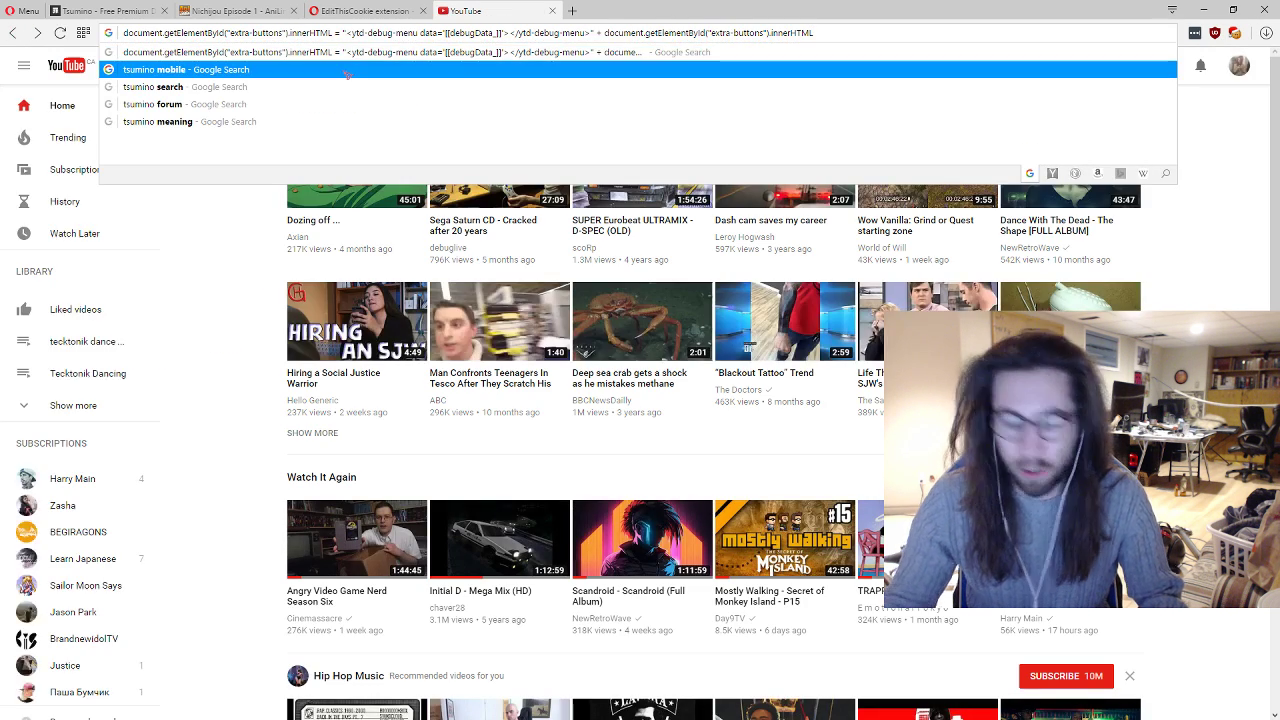
type(";")
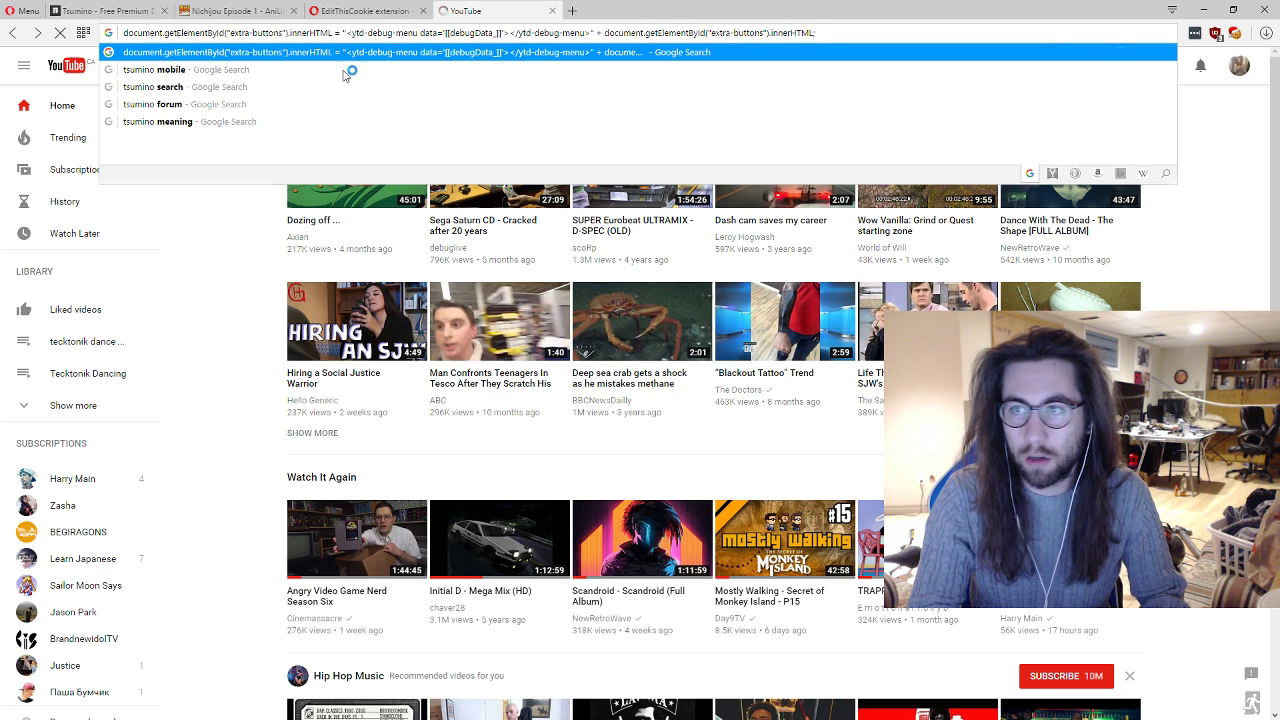
key("Return")
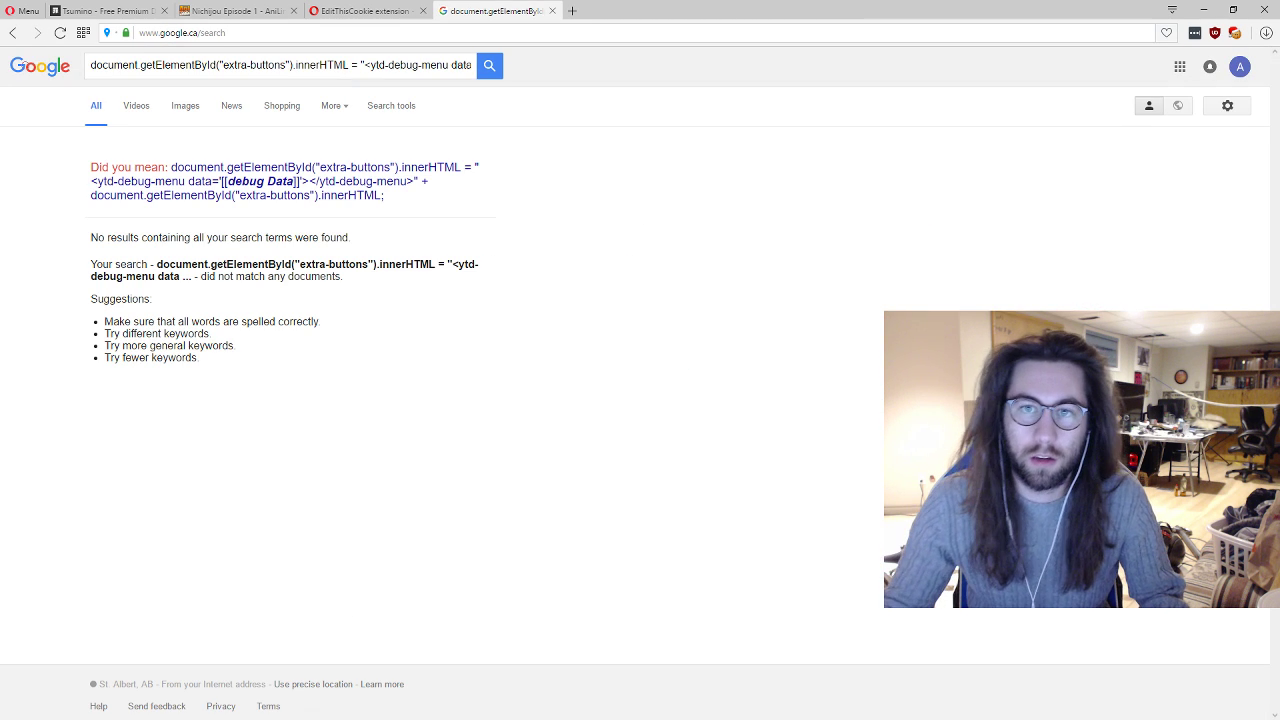
Step: Return to YouTube, run the copied debug-menu script with a closing semicolon in the developer console, and turn on the dark theme
key("alt+Left")
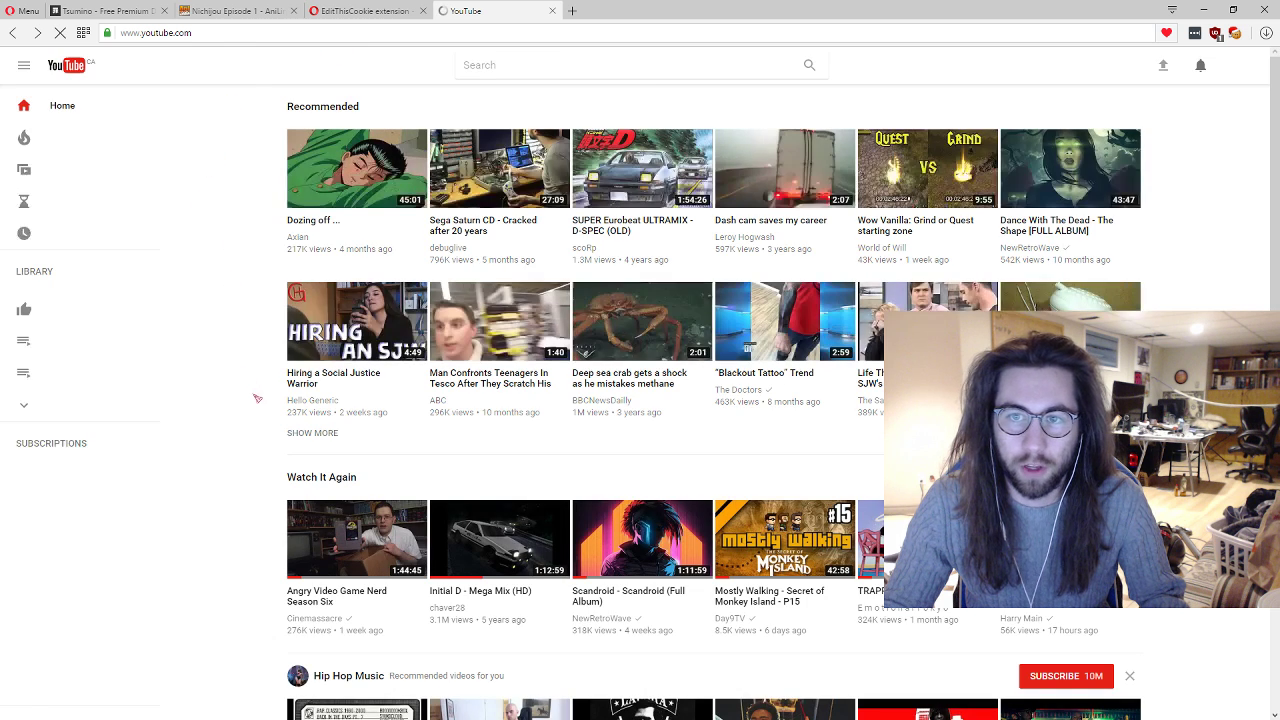
key("ctrl+shift+i")
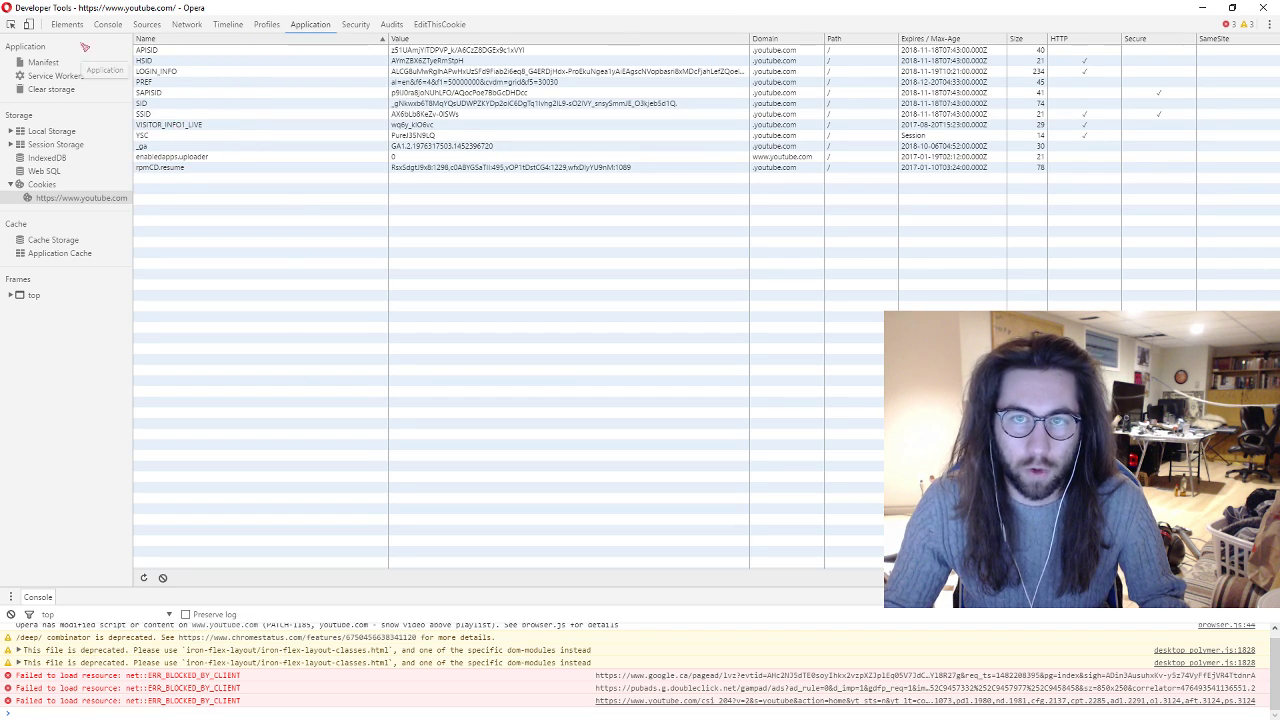
left_click(107, 24)
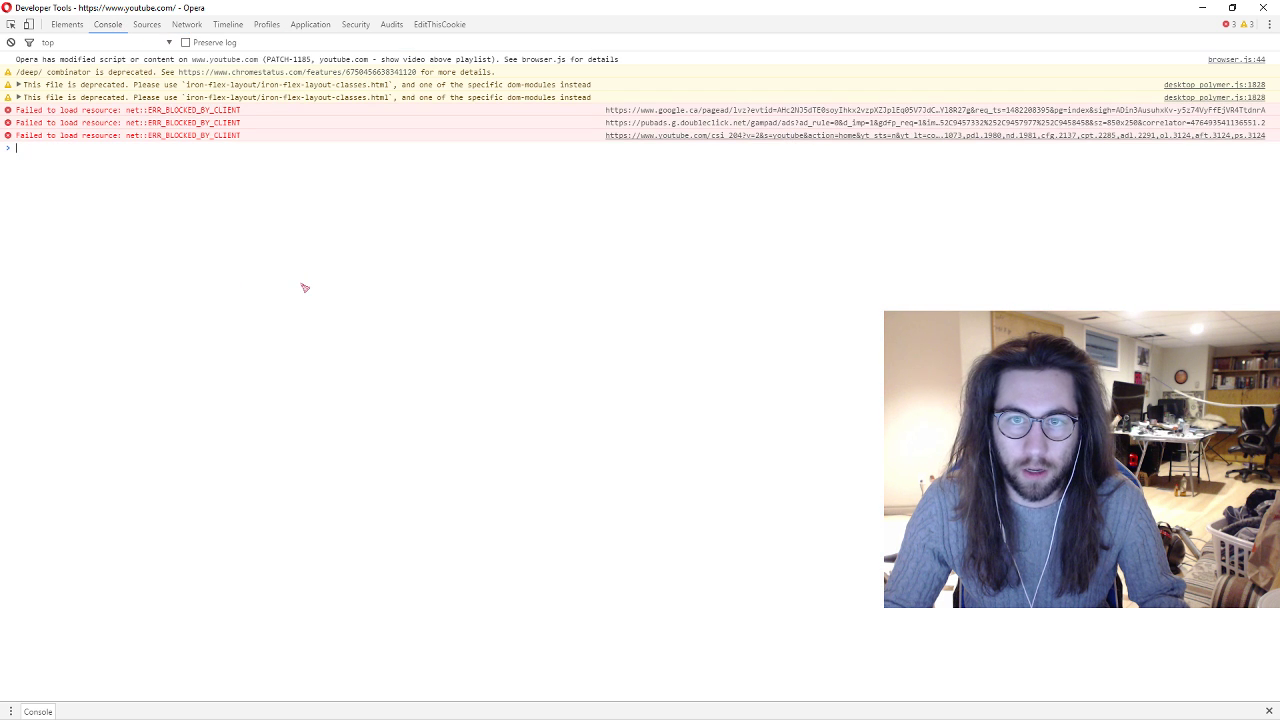
key("ctrl+v")
type(";")
key("Return")
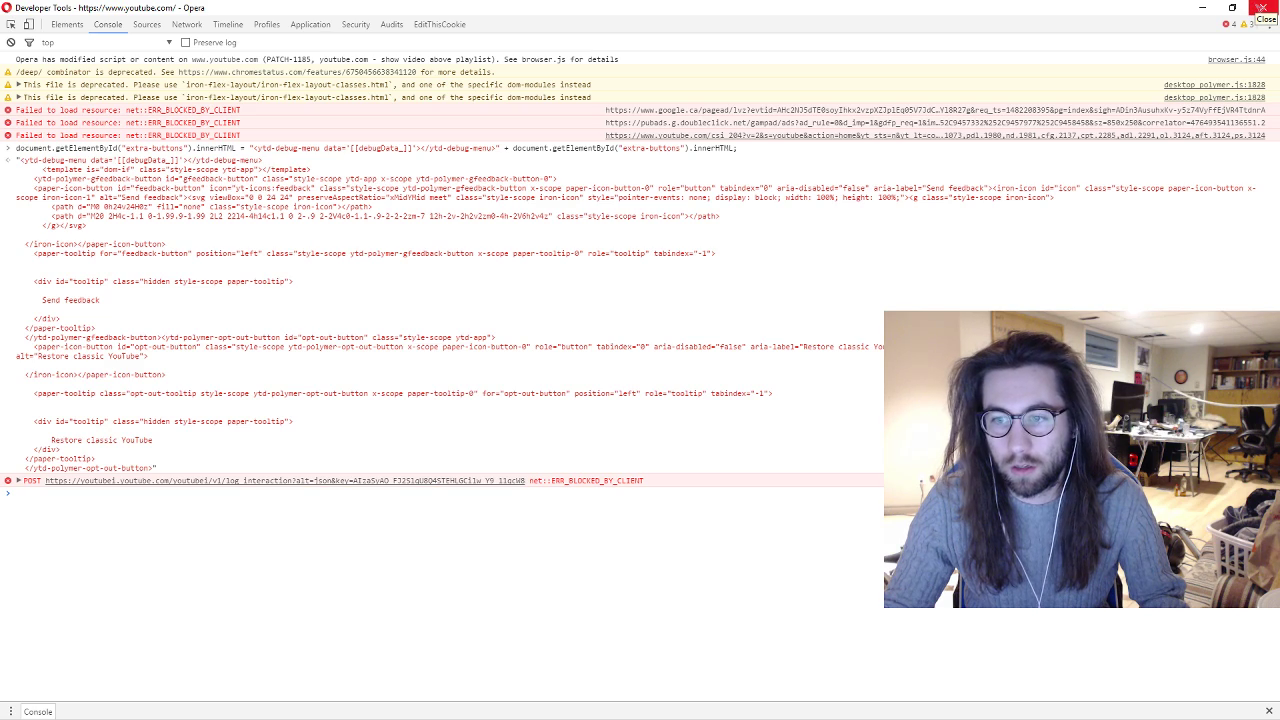
left_click(1262, 7)
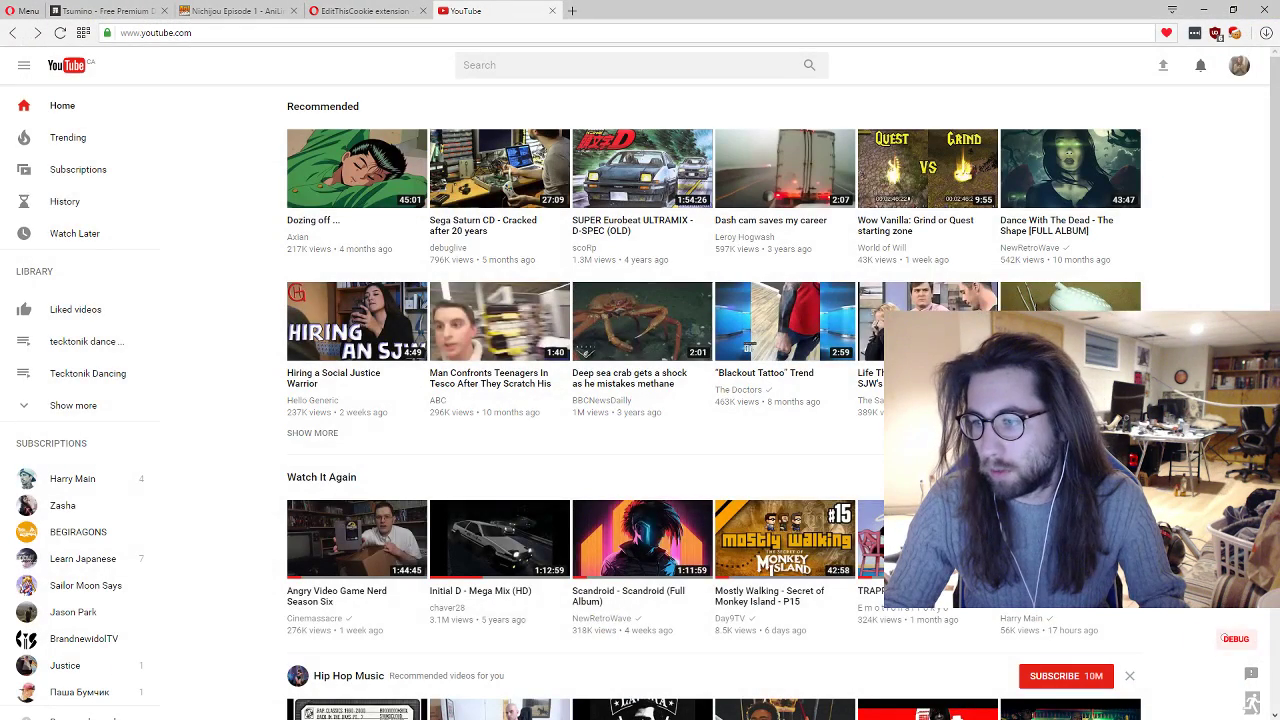
left_click(1212, 604)
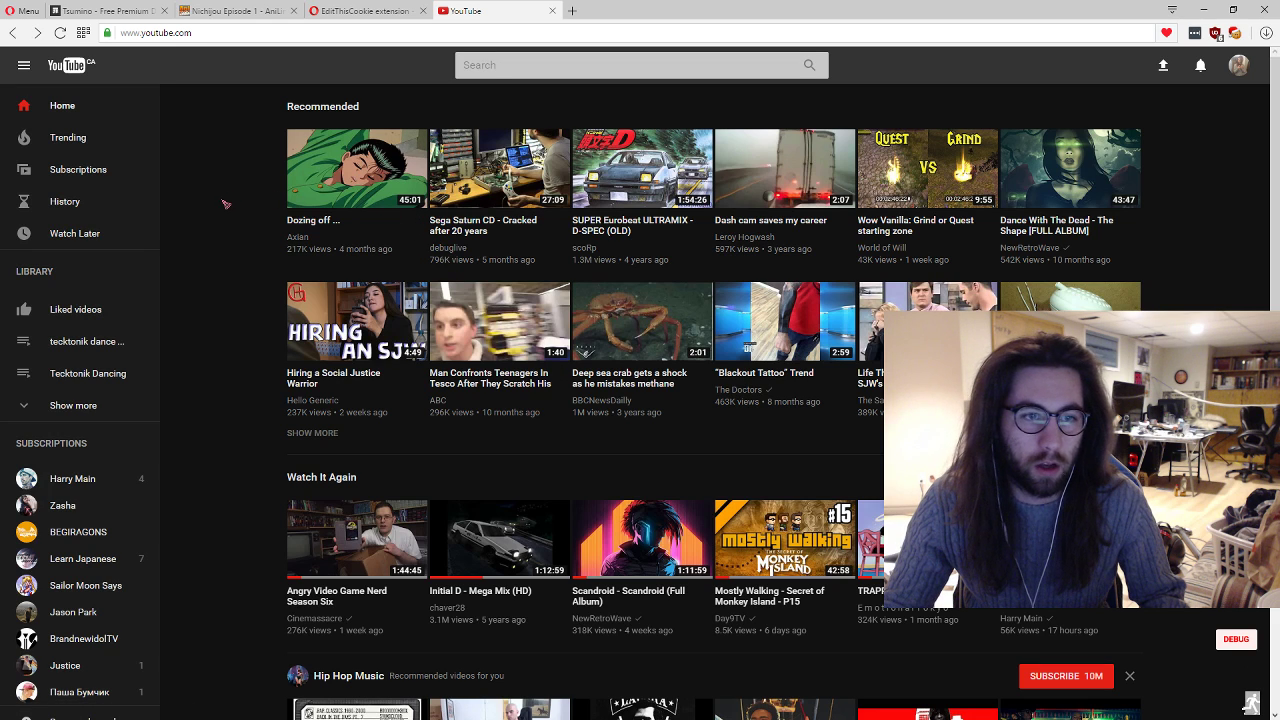
Step: Try to run the debug-menu script from the address bar with the spaces around its first equals sign removed
left_click(207, 33)
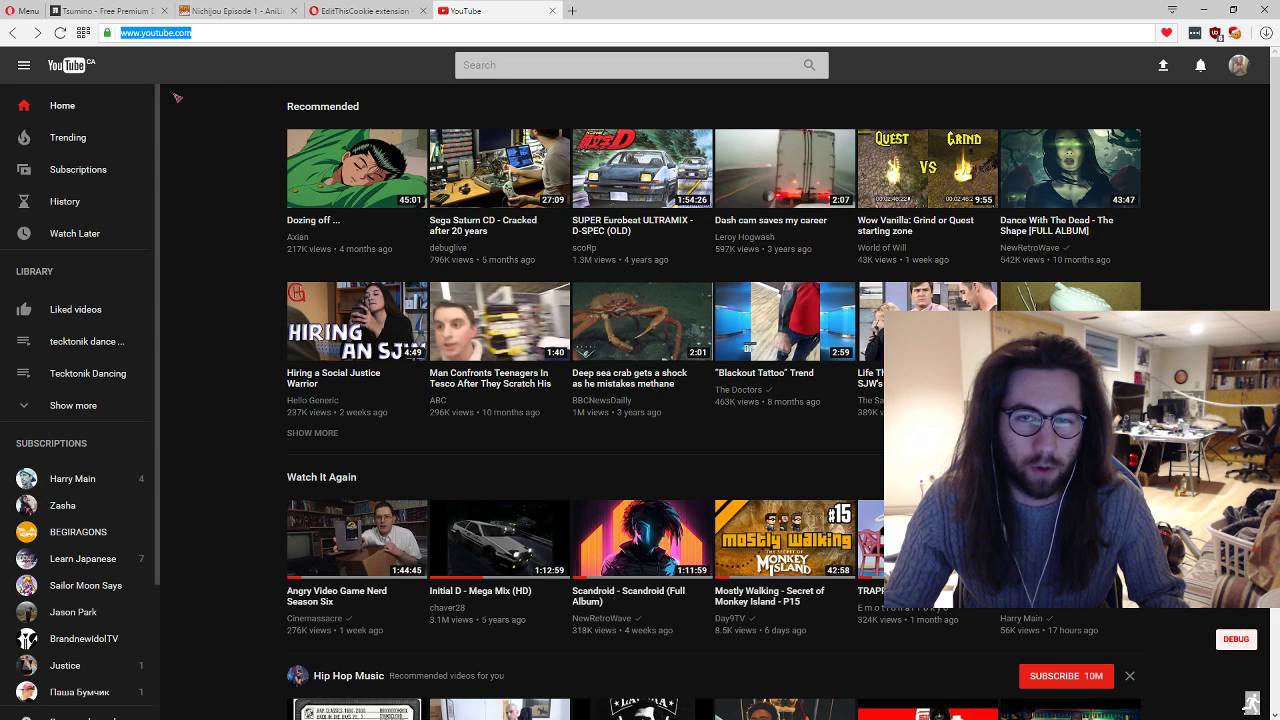
type("document.getElementById(\"extra-buttons\").innerHTML = \"<ytd-debug-menu data='[[debugData_]]'></ytd-debug-menu>\" + document.getElementById(\"extra-buttons\").innerHTML")
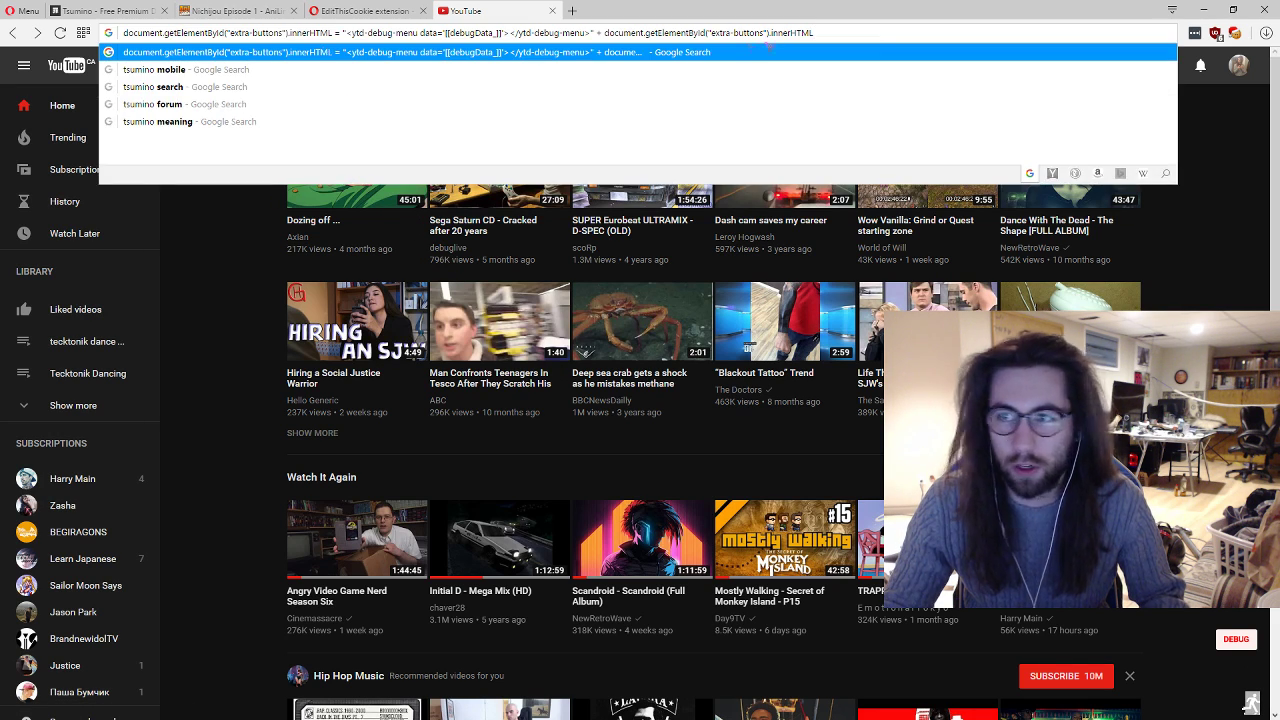
left_click_drag(857, 33, 18, 43)
key("ctrl+c")
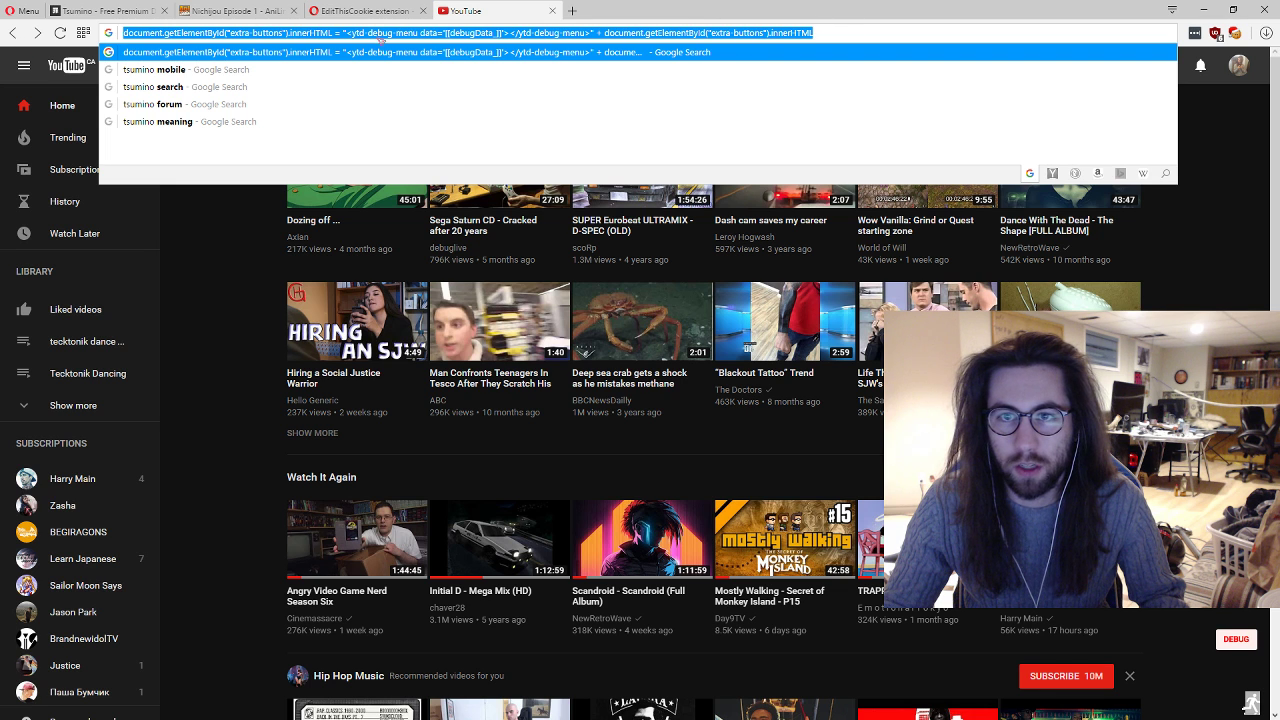
left_click(332, 34)
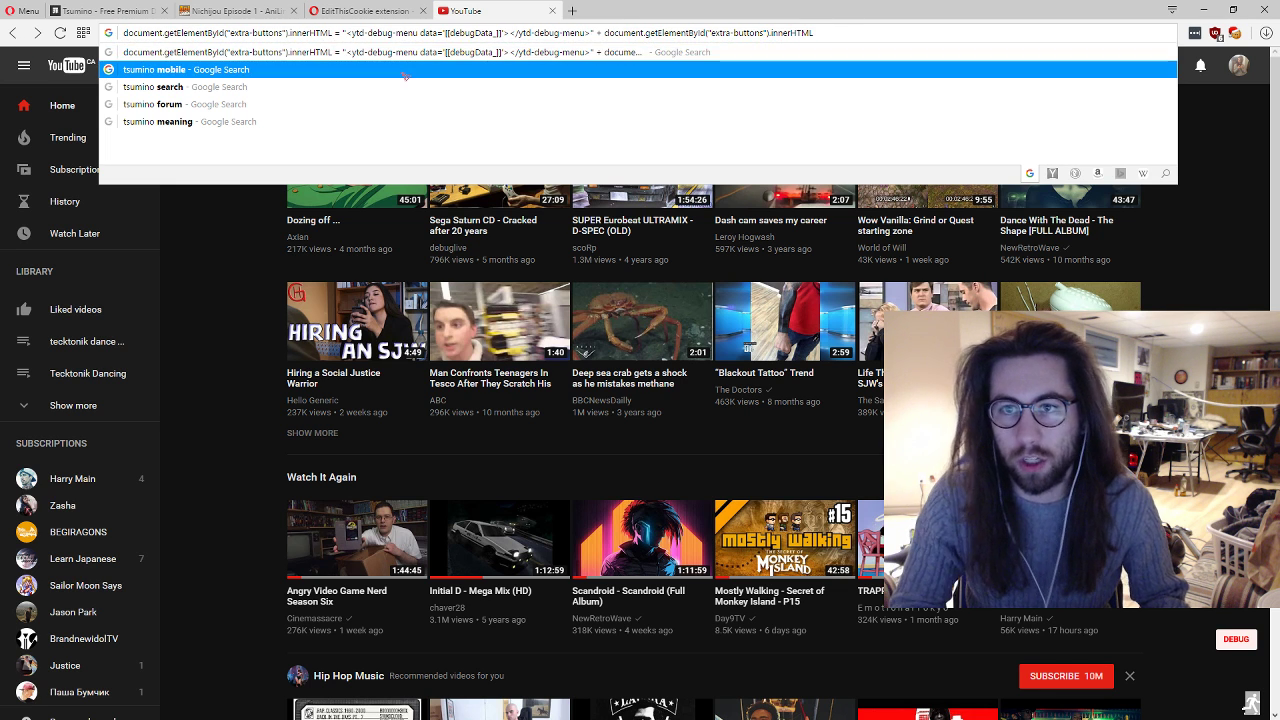
key("Delete")
key("Right")
key("Delete")
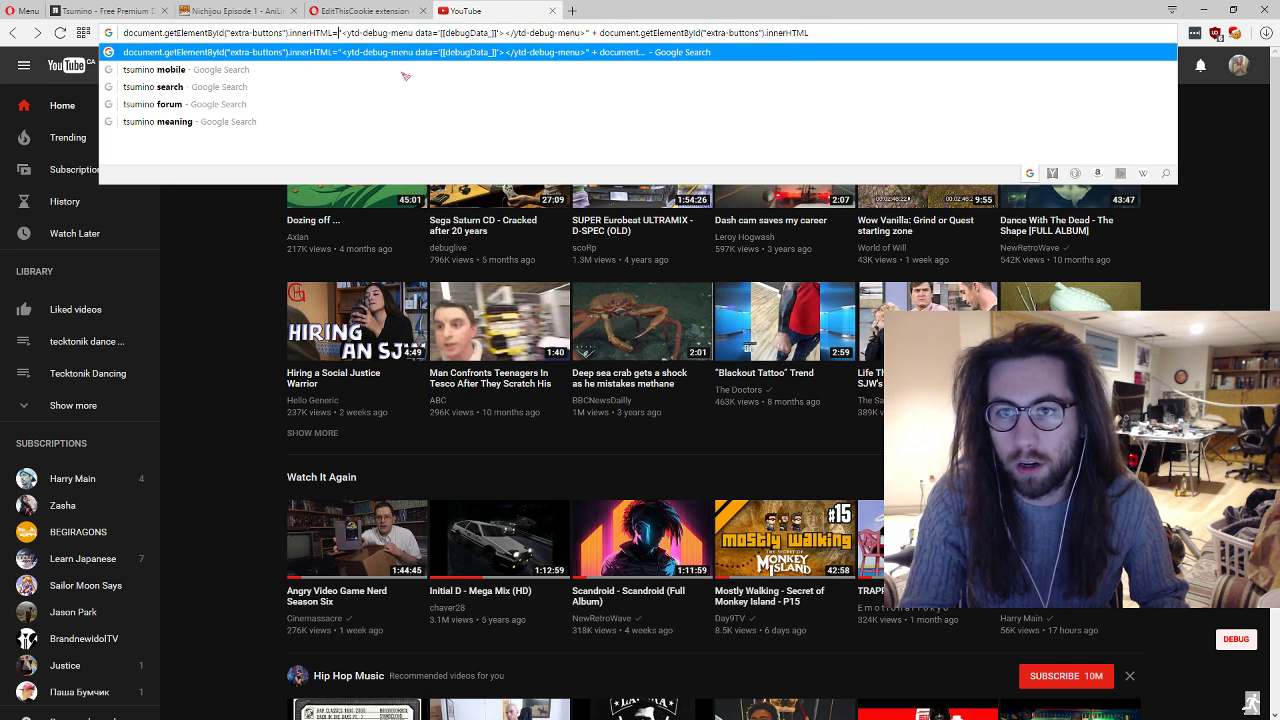
key("Return")
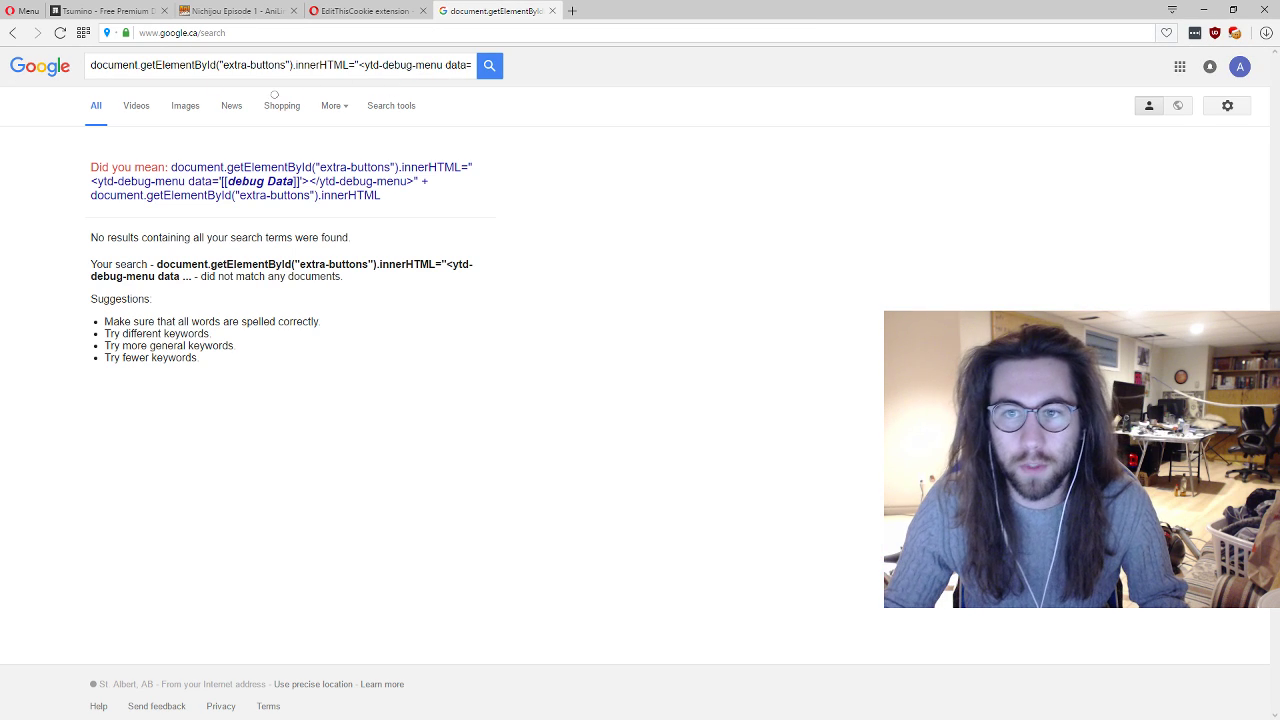
left_click(231, 105)
Step: Go back to YouTube, run the copied debug-menu script without a semicolon in the developer console, and close the developer tools
key("alt+Left")
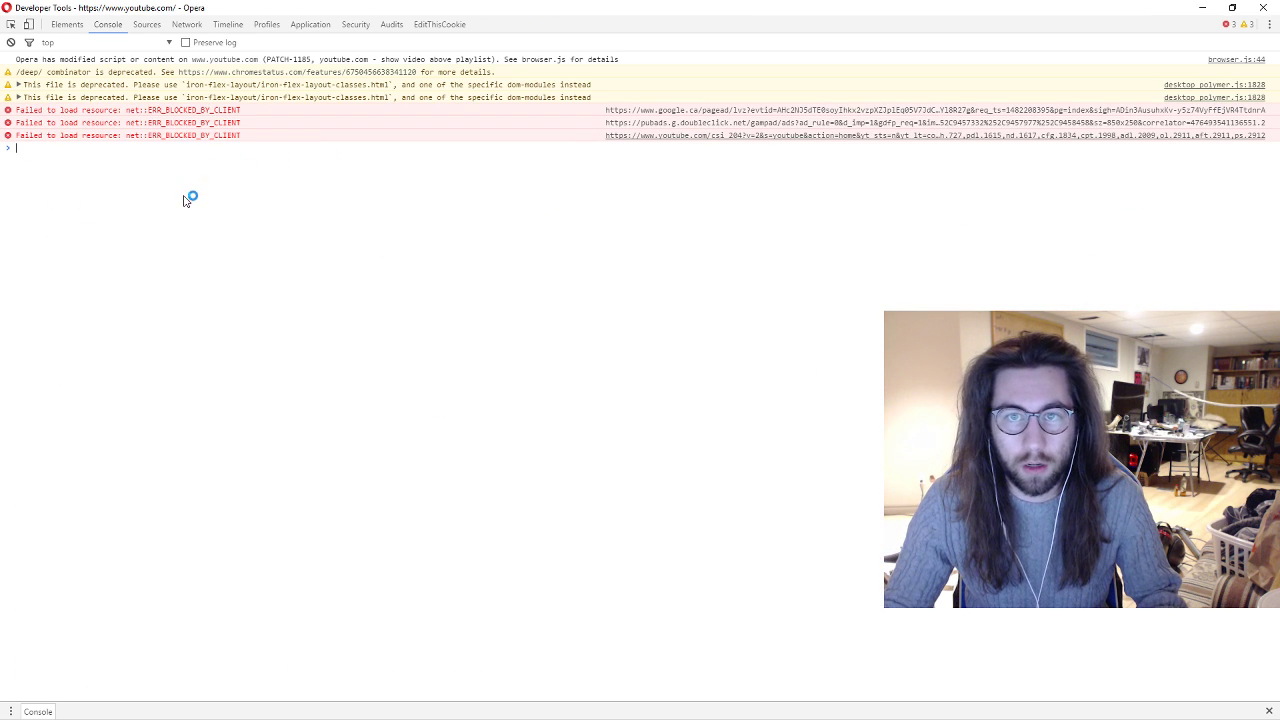
key("ctrl+v")
key("Return")
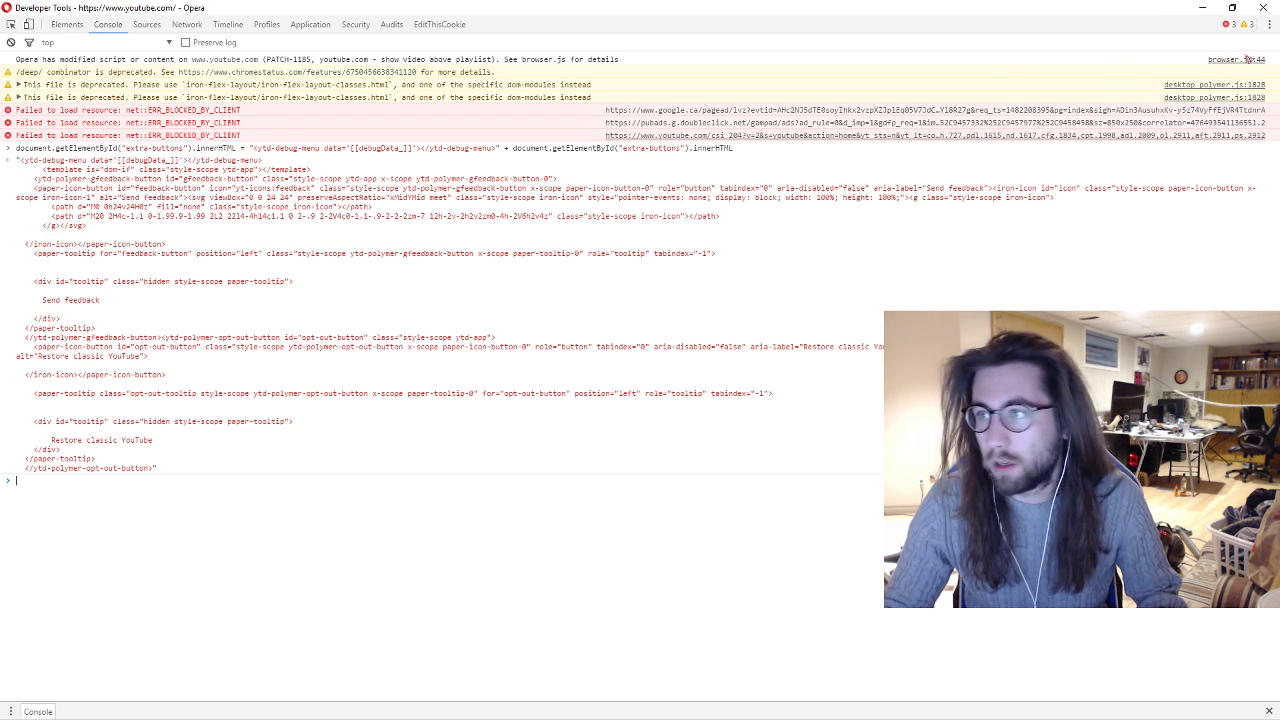
left_click(1266, 7)
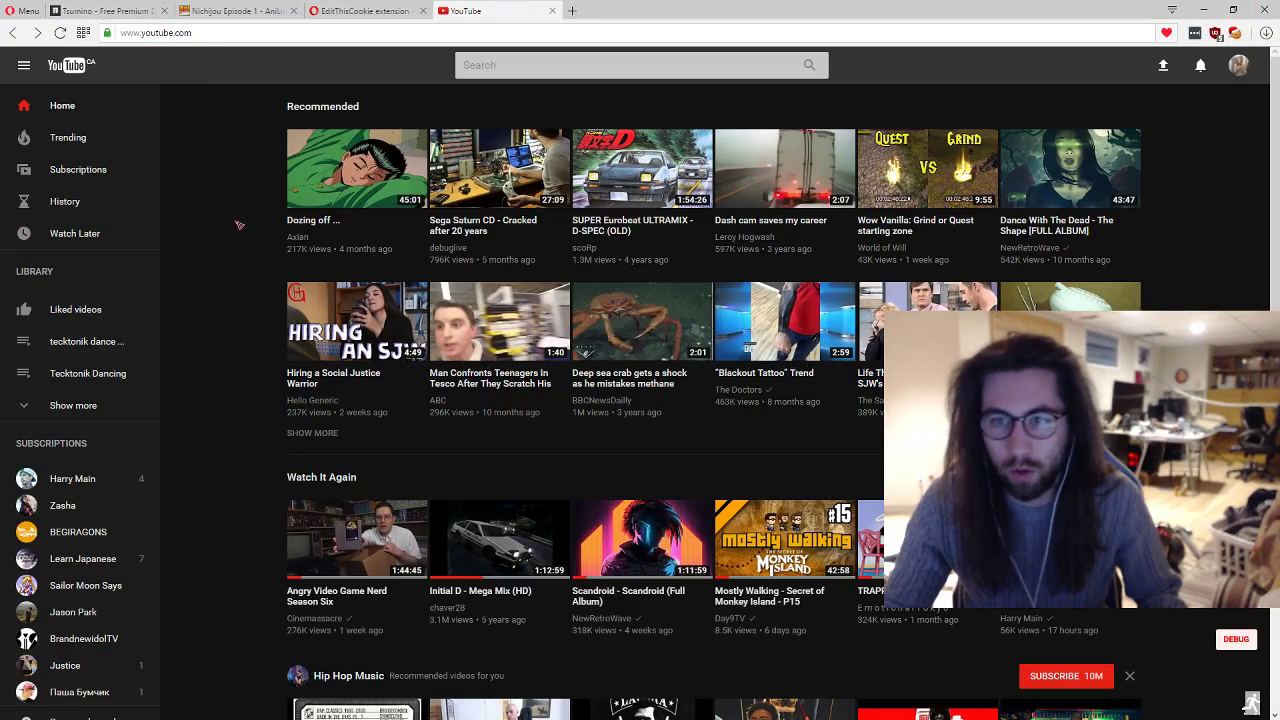
Step: Look through YouTube's home page in the dark theme and load the Home feed again
scroll(243, 420, "down", 5)
scroll(280, 400, "up", 5)
scroll(280, 370, "up", 1)
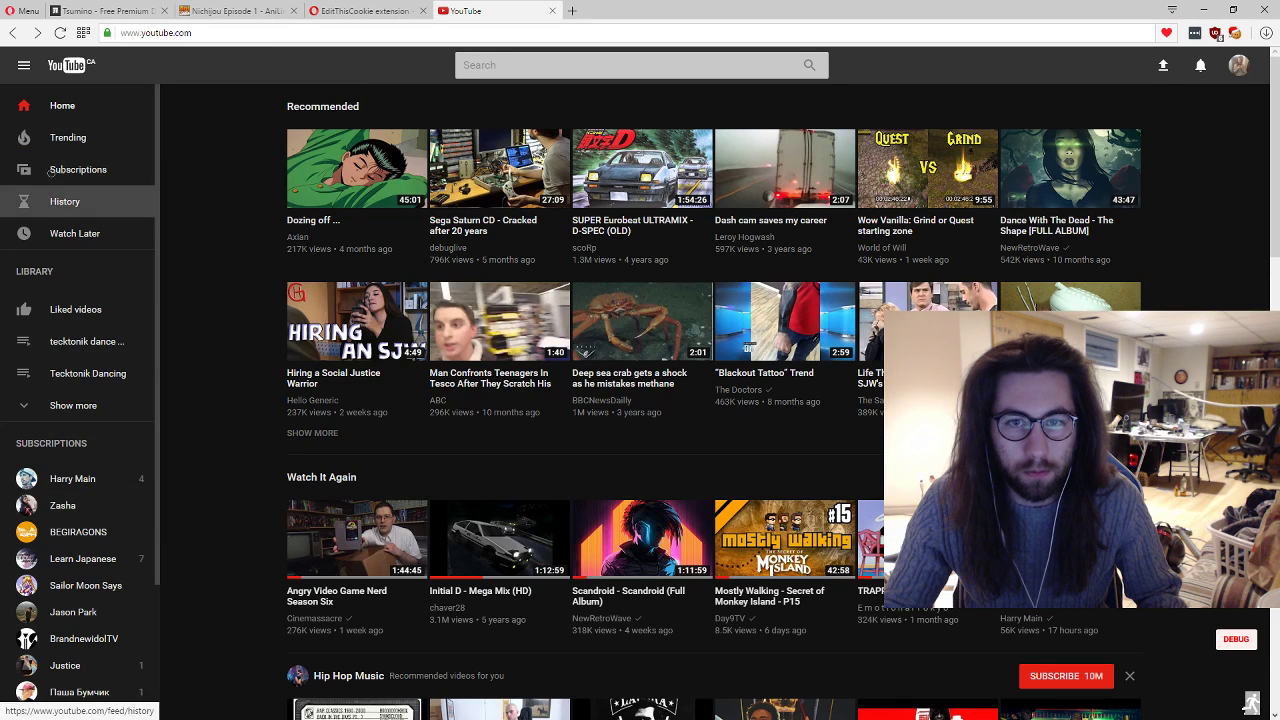
left_click(62, 105)
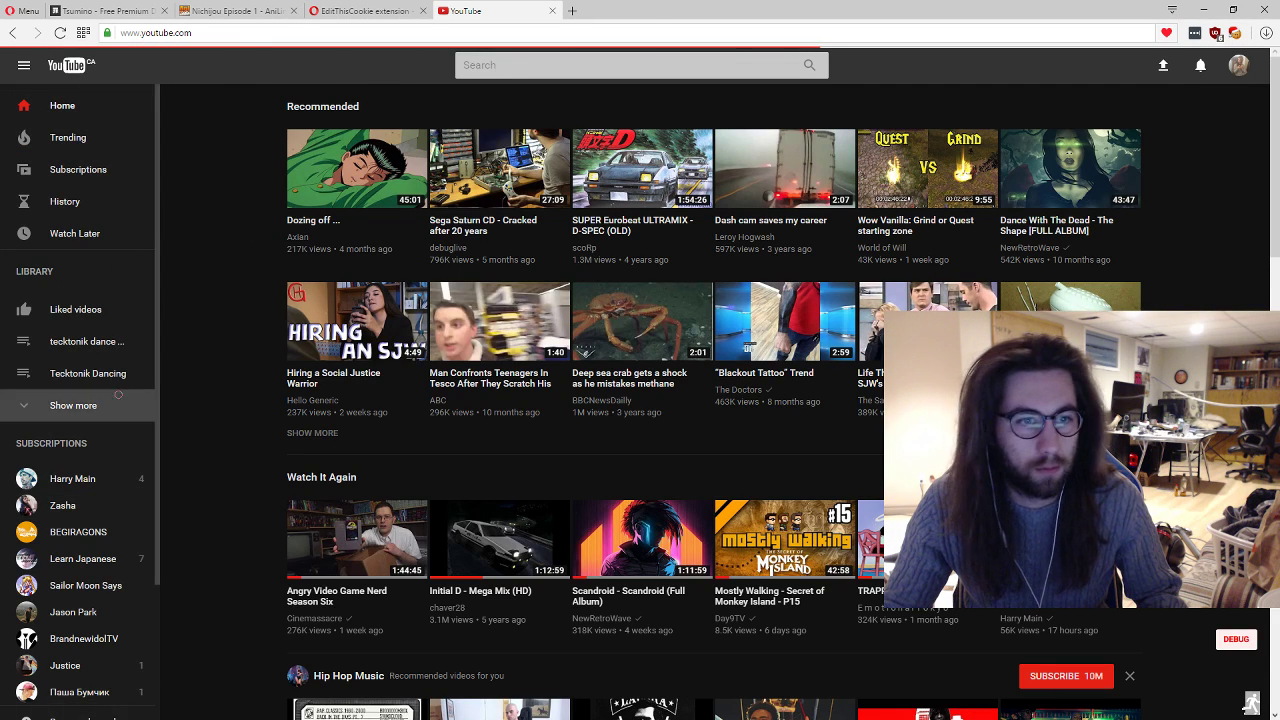